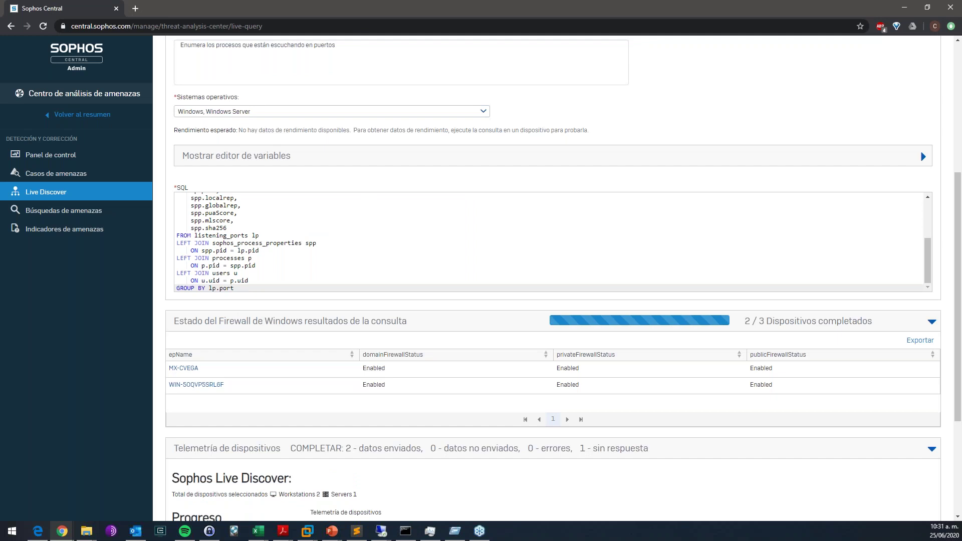
Add the condition WHERE lp.port = 3389 to the SQL query, on its own line before GROUP BY
key(Return)
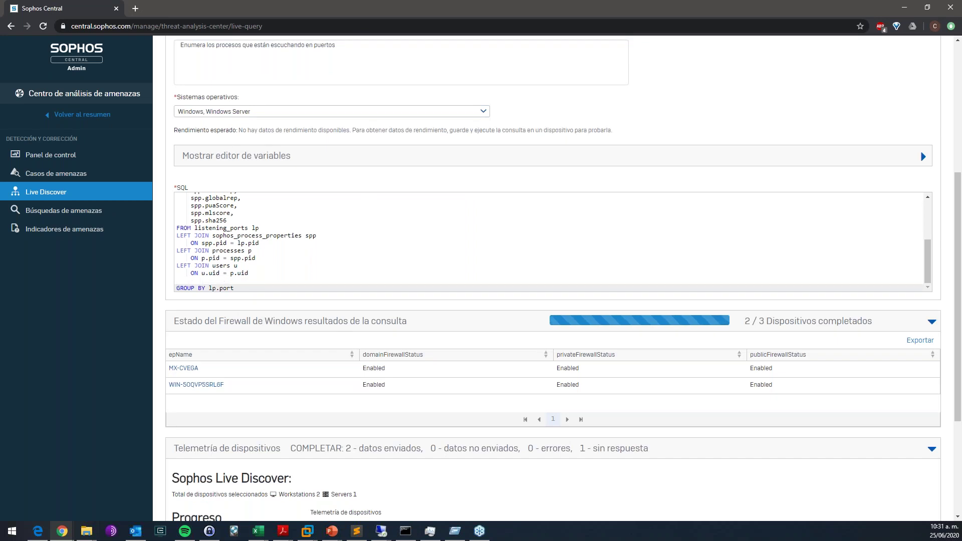
click(177, 280)
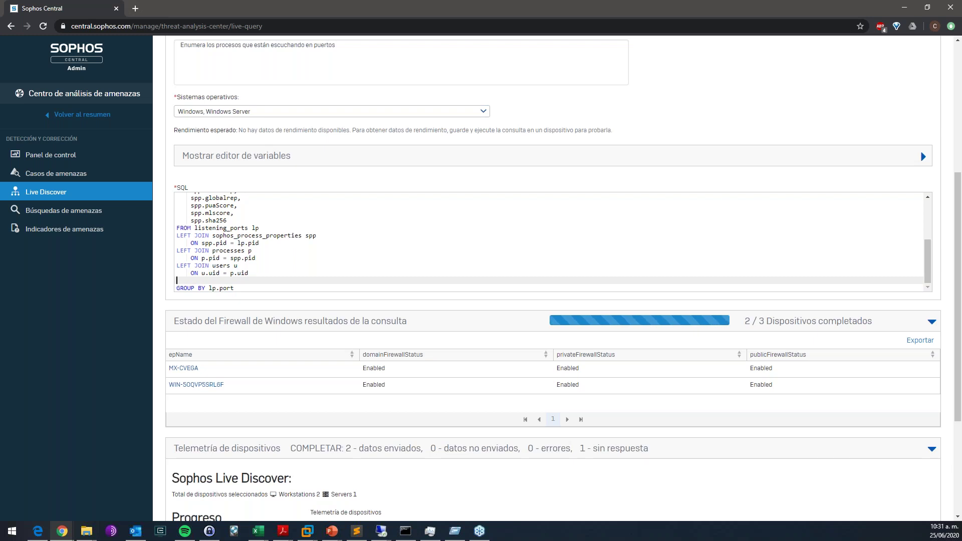
text(Wher)
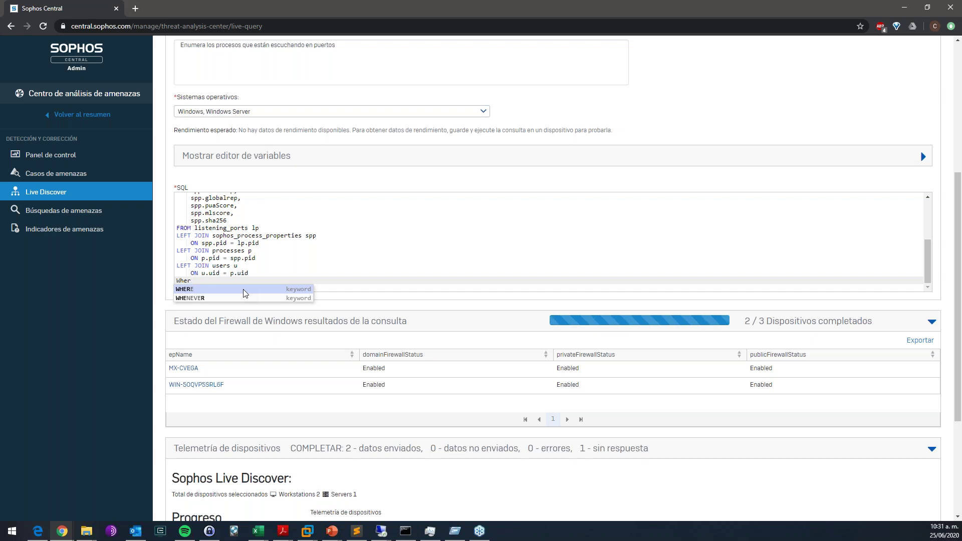
key(Return)
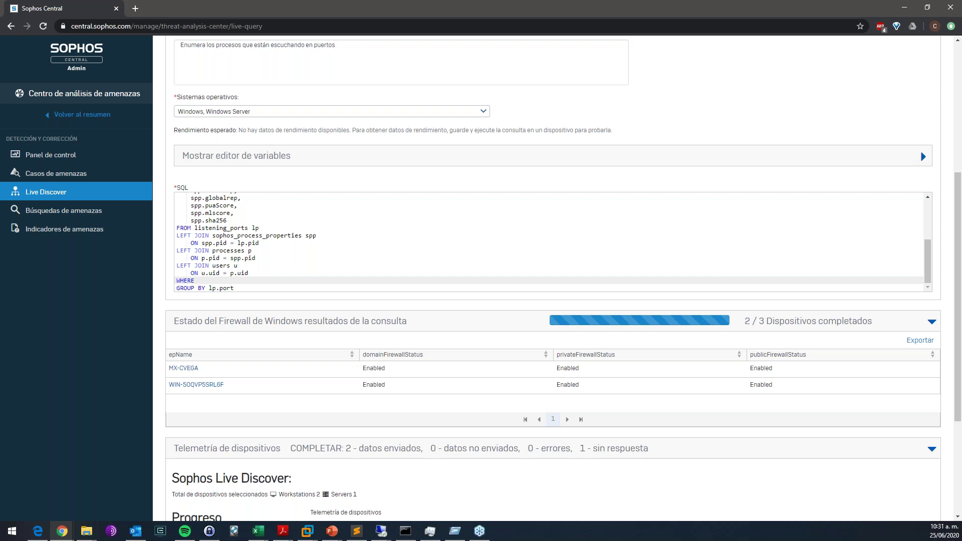
text(lp)
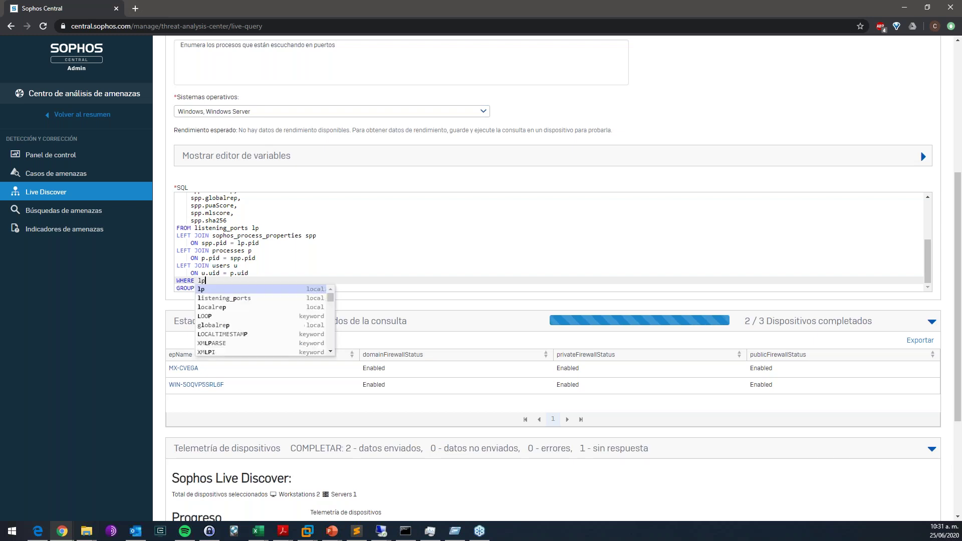
text(.port)
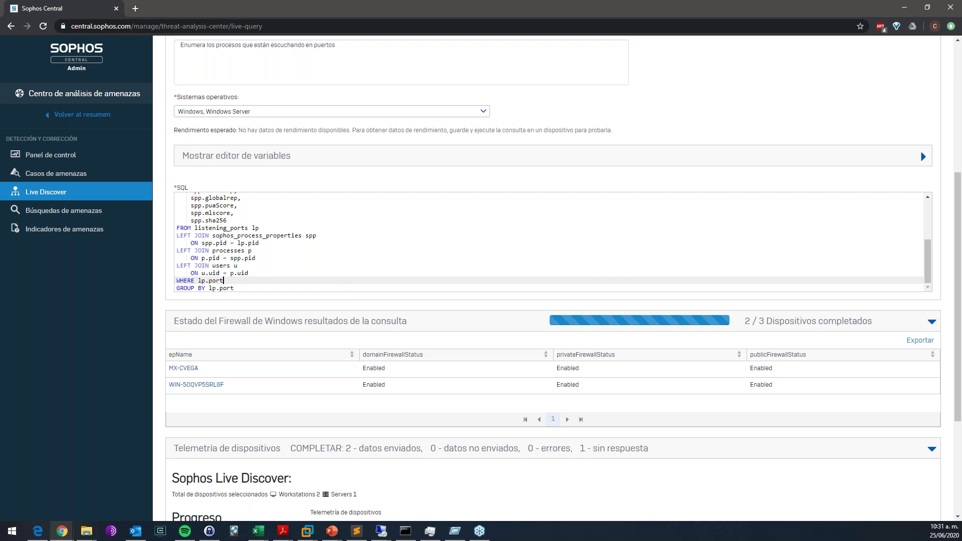
text( = 3389)
Run the edited listening-ports query on the selected devices, accepting to run it although it is untested
scroll(162, 335, up, 5)
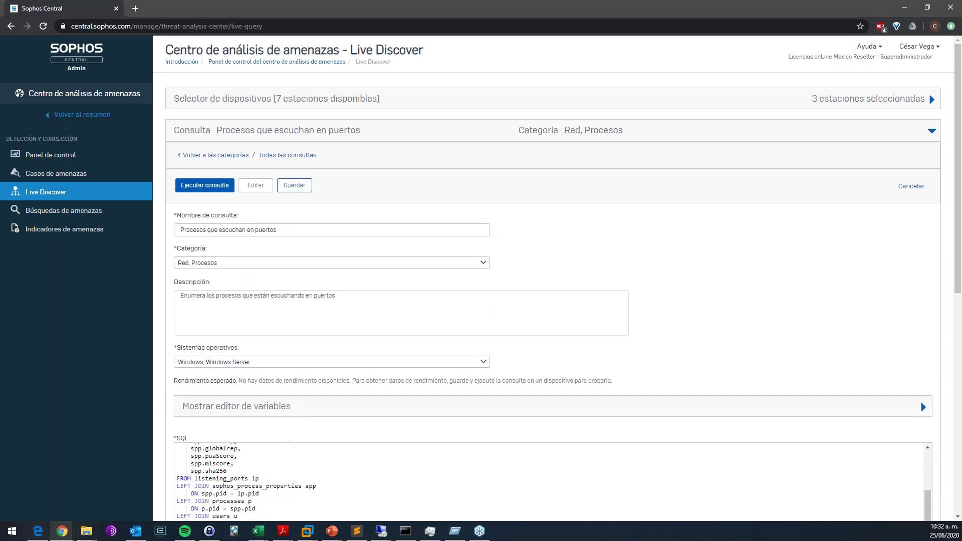
click(205, 185)
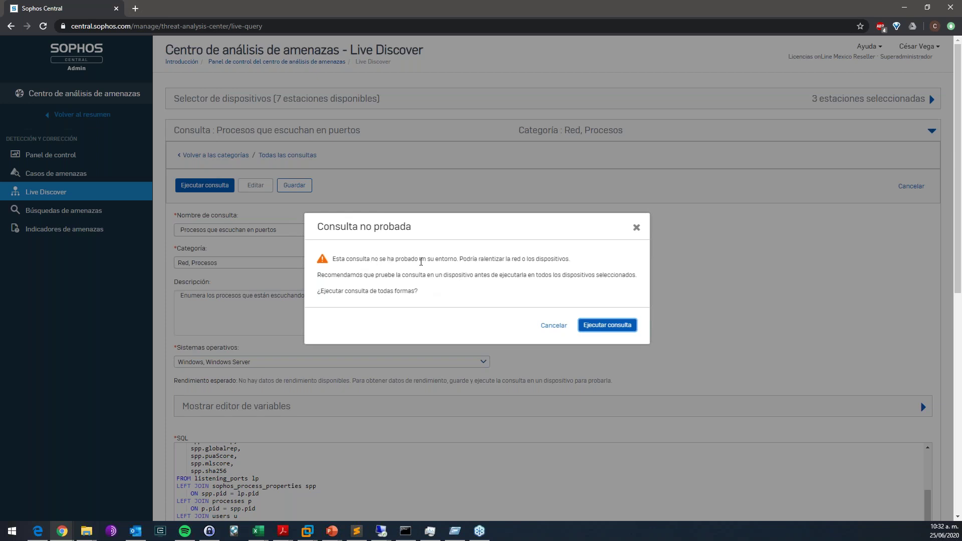
drag(502, 260, 573, 262)
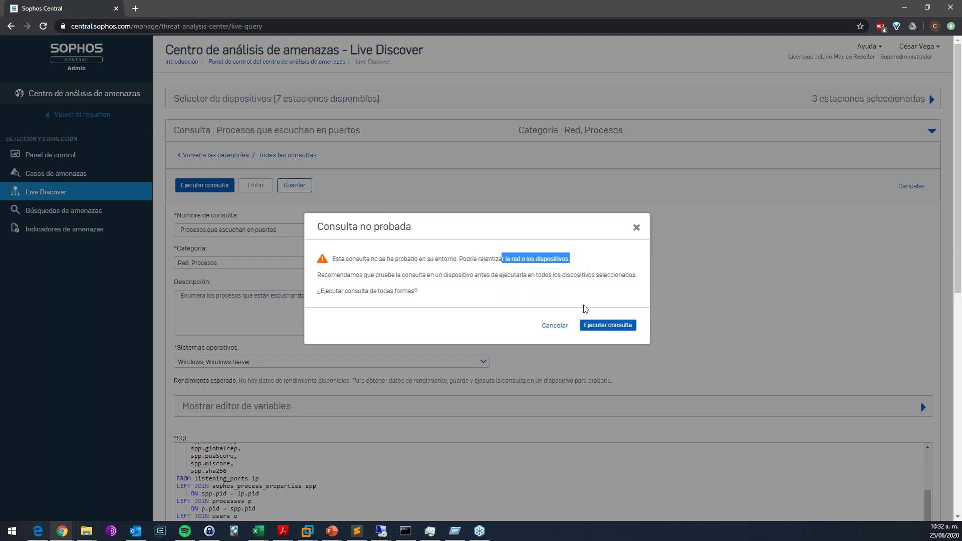
click(591, 325)
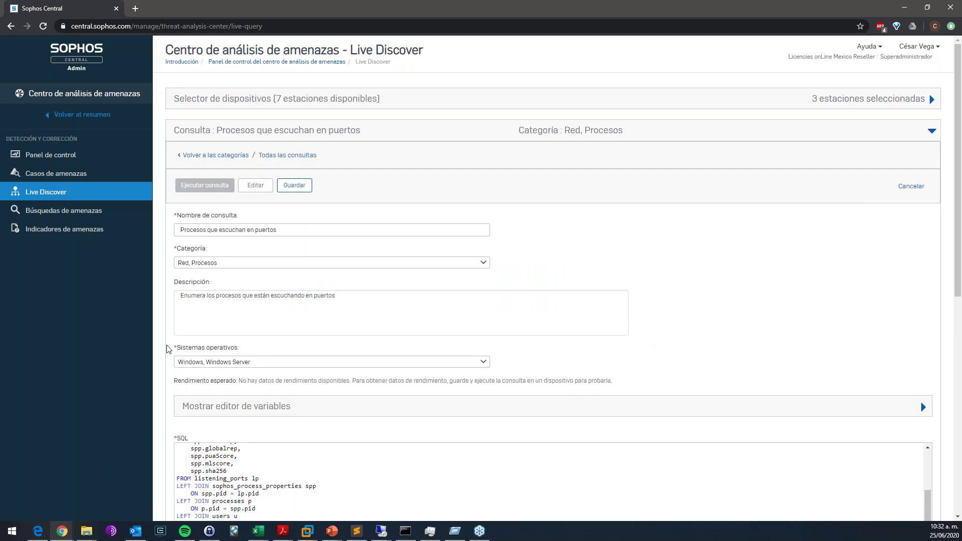
Examine the query results for each device, checking the port, reputation and score columns against the edited SQL
scroll(171, 347, down, 5)
scroll(168, 350, down, 2)
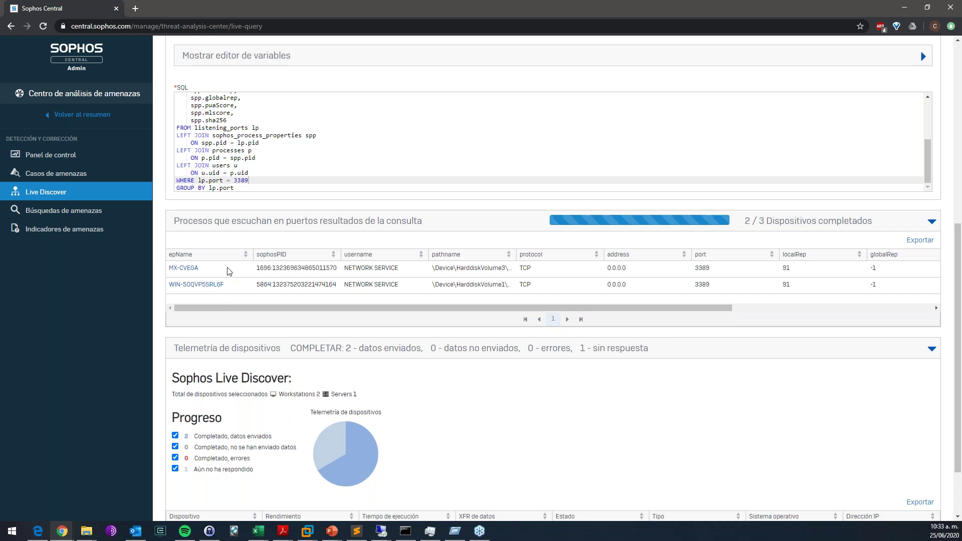
double_click(701, 285)
double_click(702, 268)
drag(394, 307, 643, 302)
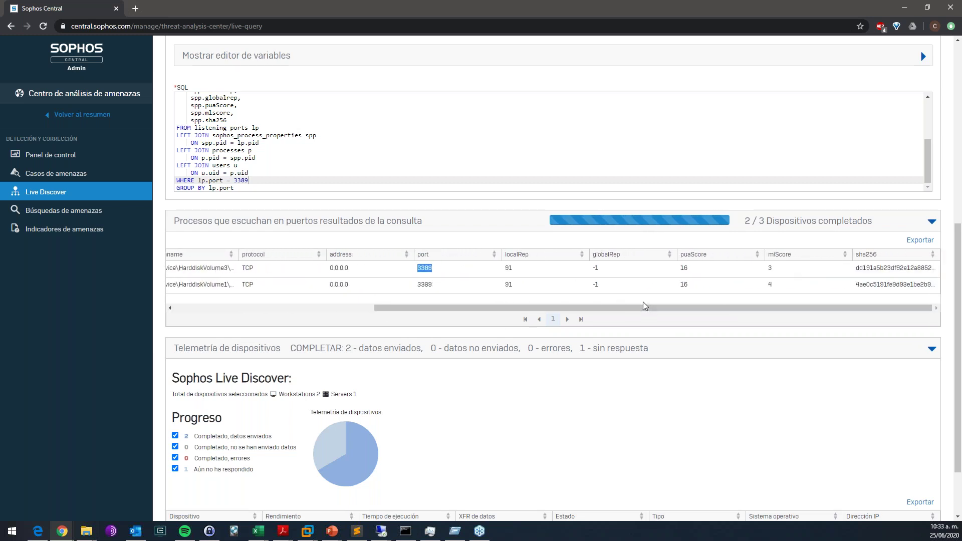
drag(440, 309, 166, 335)
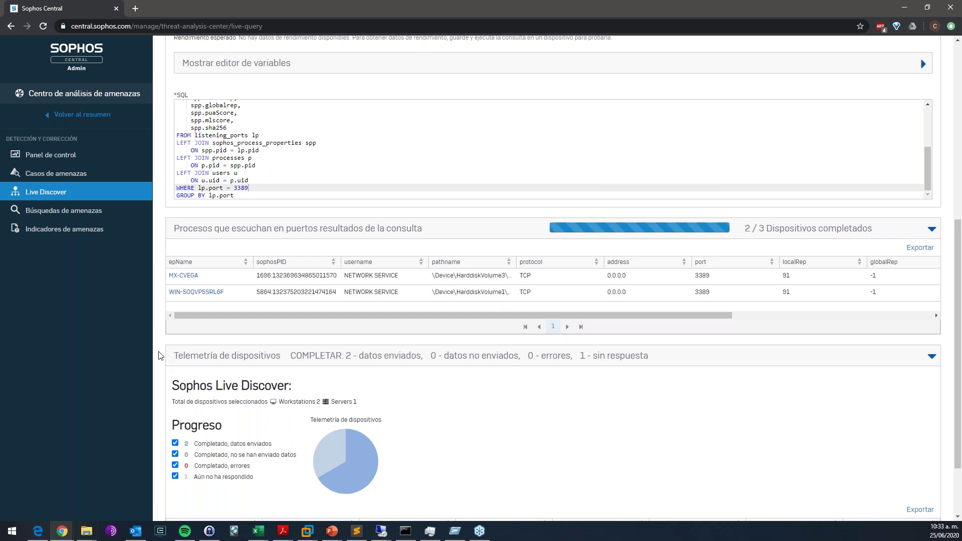
scroll(158, 355, up, 7)
click(214, 229)
scroll(208, 226, down, 2)
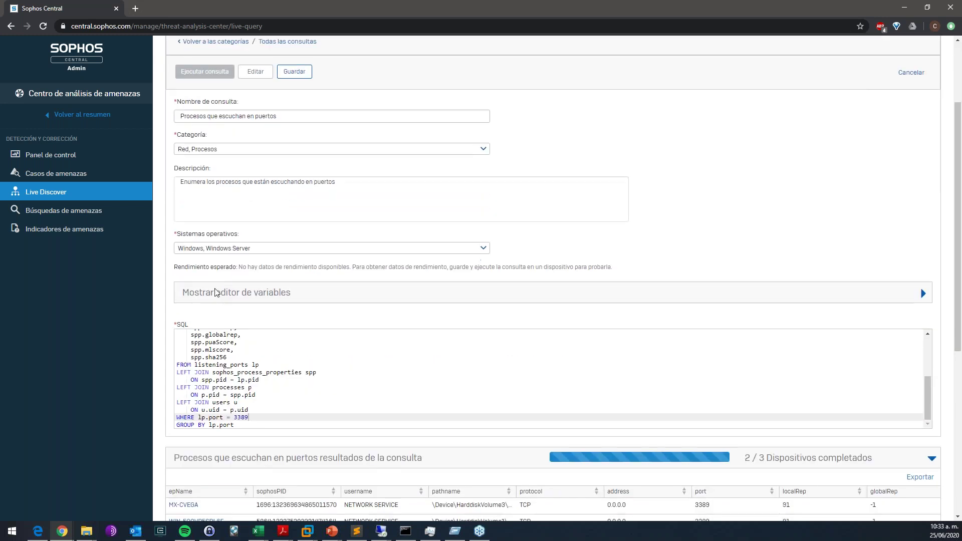
scroll(199, 274, down, 3)
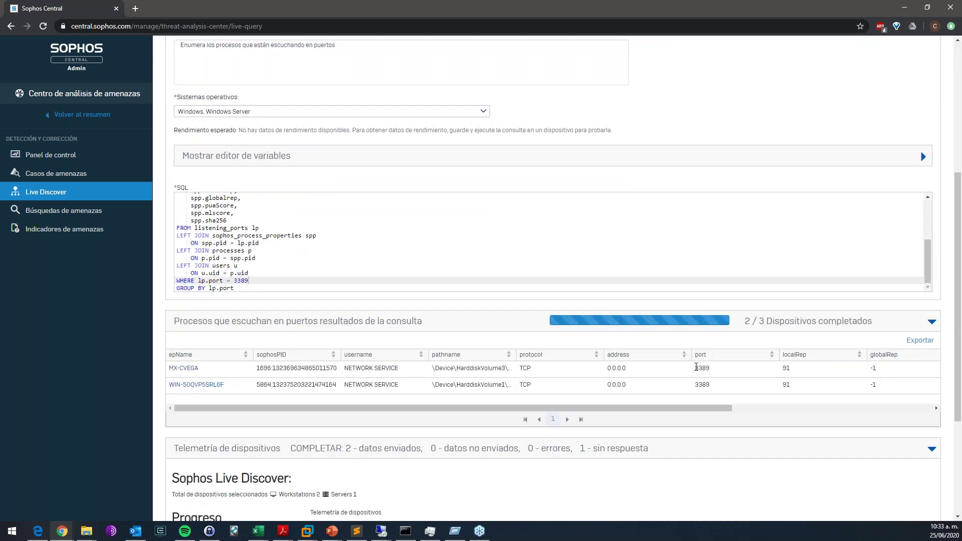
scroll(173, 381, up, 1)
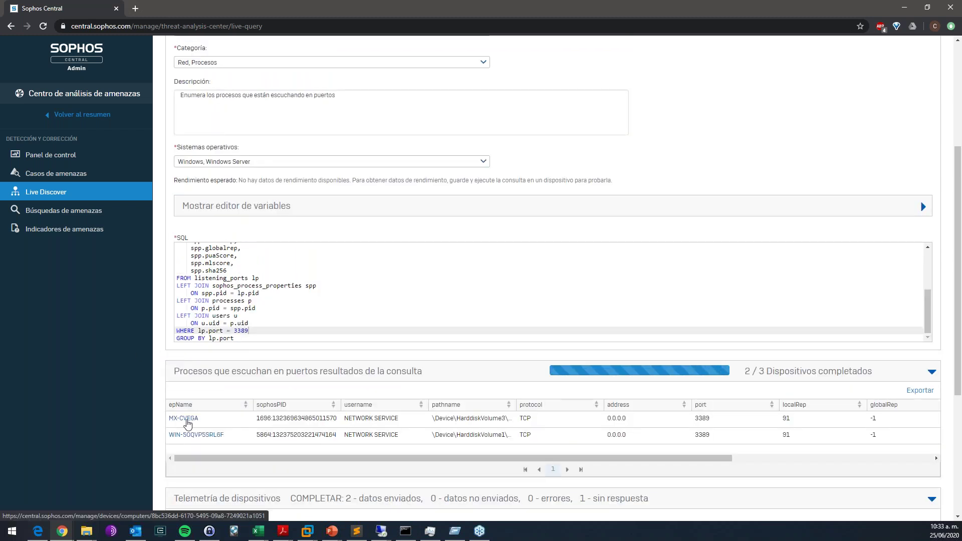
Try to start a Live Response session on the first device in the results with the purpose "Desactivar Firewall local"
click(187, 421)
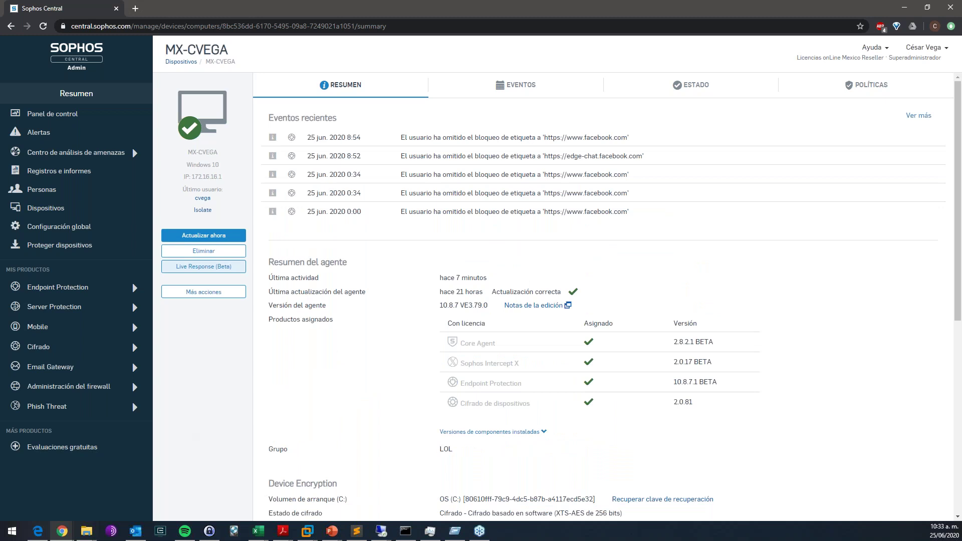
click(203, 266)
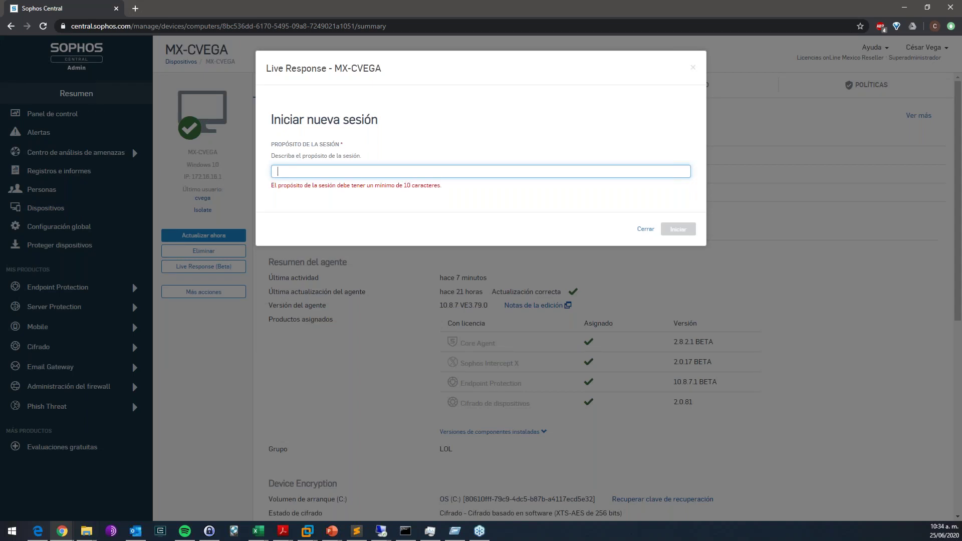
text(Desact)
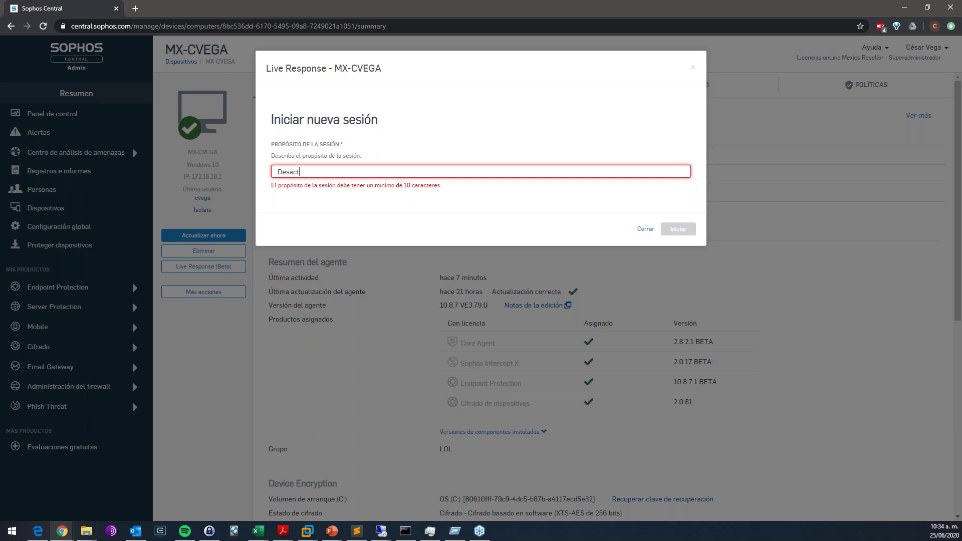
text(ivar Firewall)
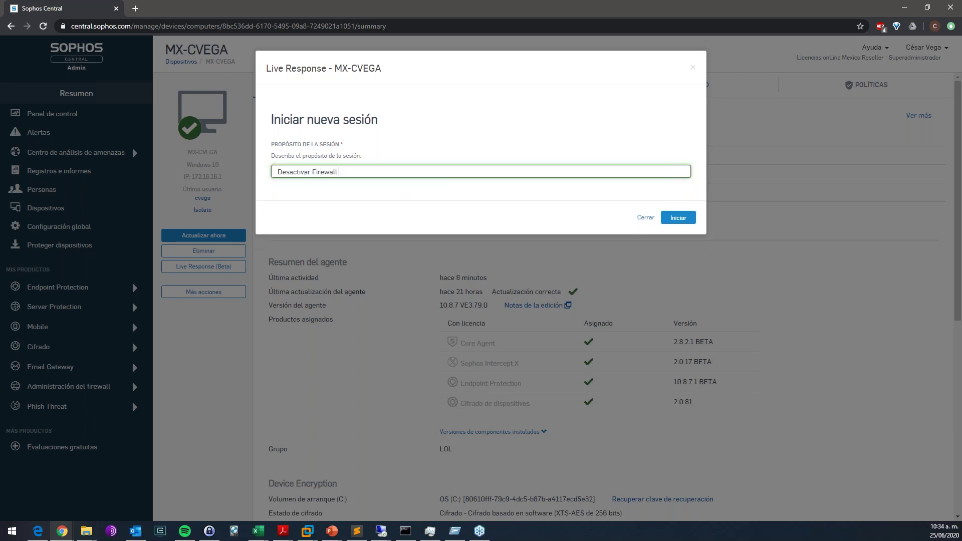
text( local)
key(Return)
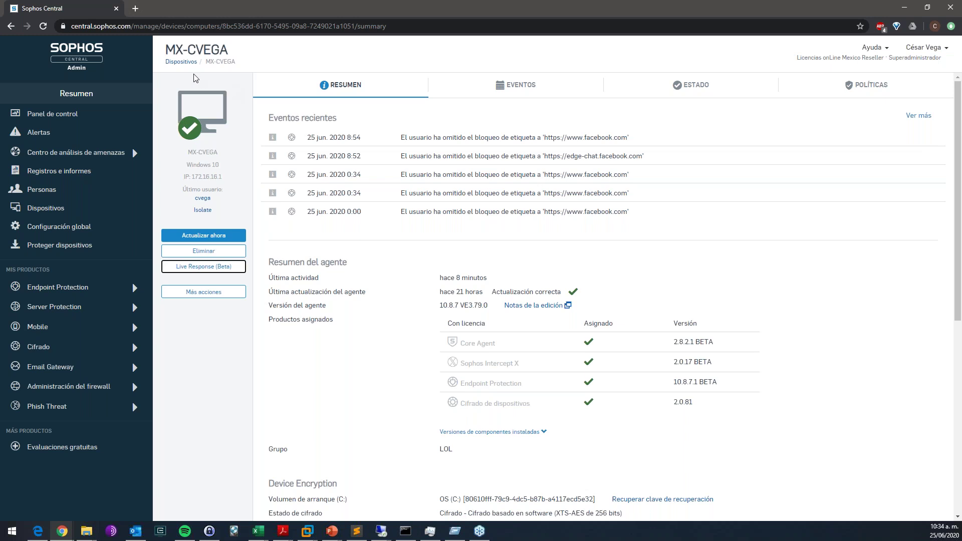
Open the device list, and in VMware Workstation bring up the Windows Firewall window of the W10x642020 virtual machine
click(181, 62)
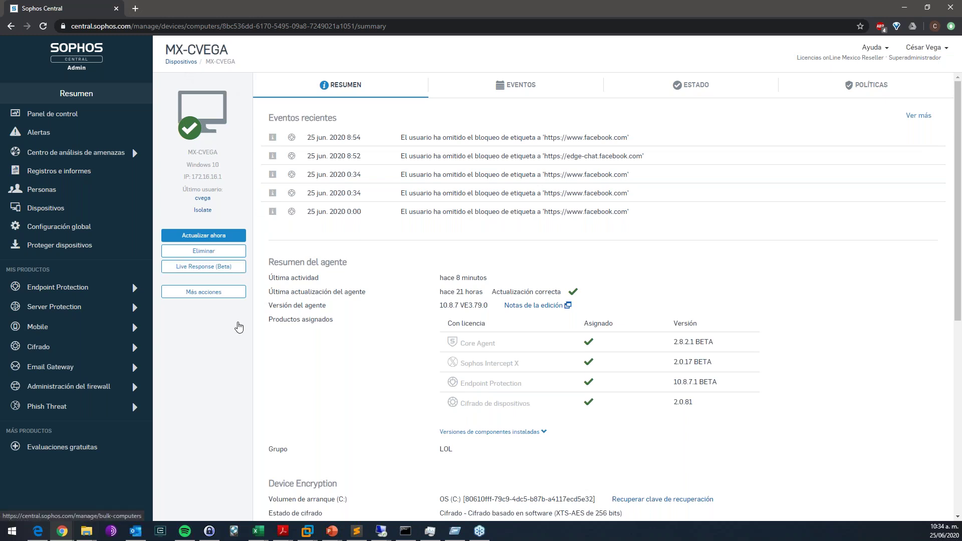
mouse_move(307, 533)
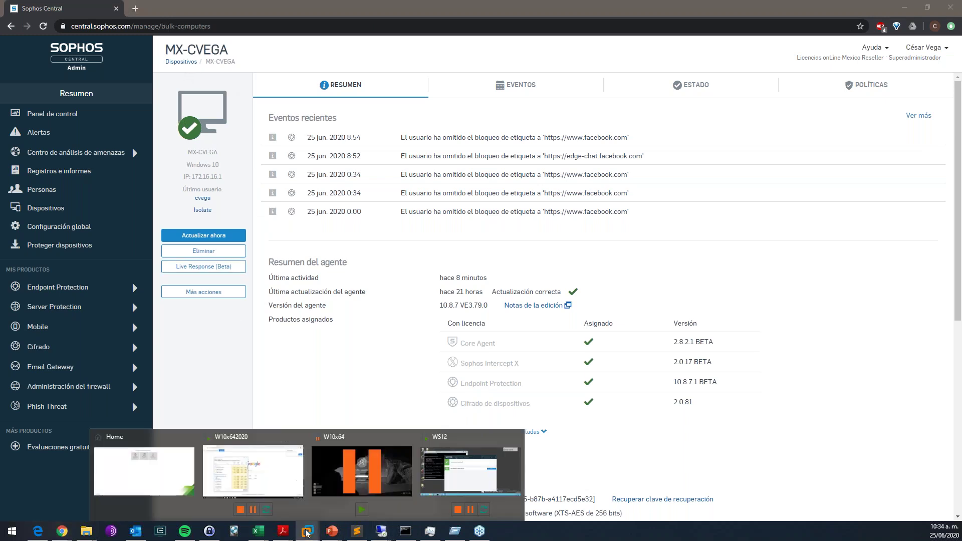
click(228, 495)
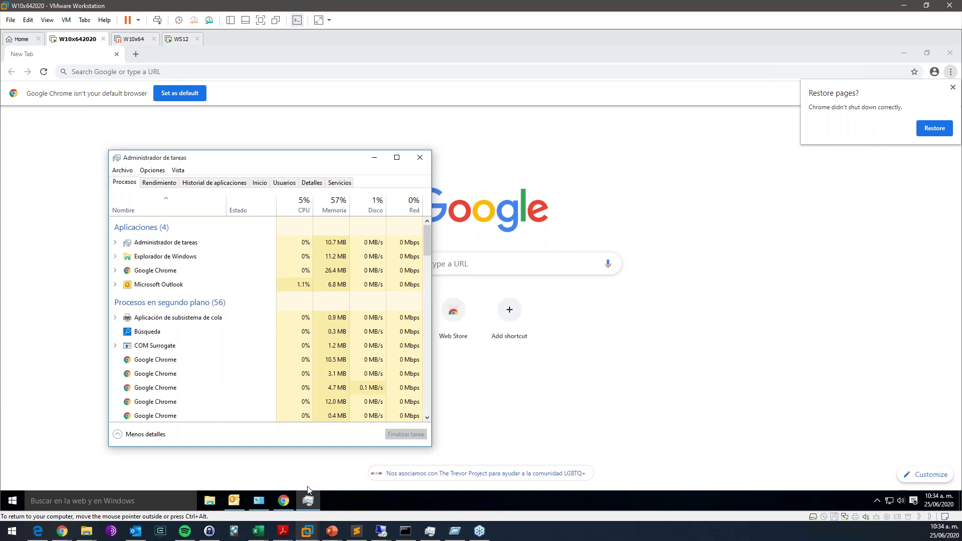
click(266, 499)
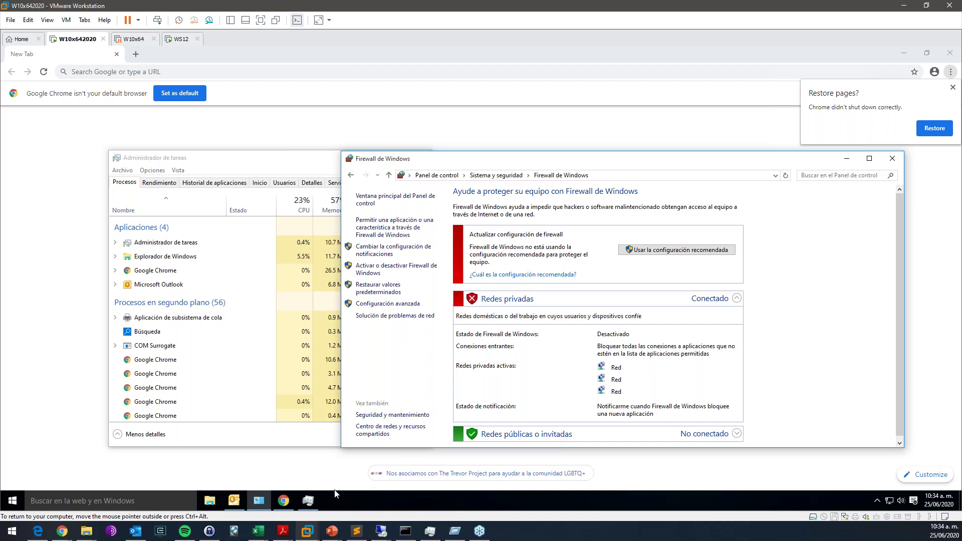
Return to Chrome and start a Live Response session on DESKTOP-RO88F8U with the purpose "Desactivar Firewall"
mouse_move(64, 531)
click(936, 497)
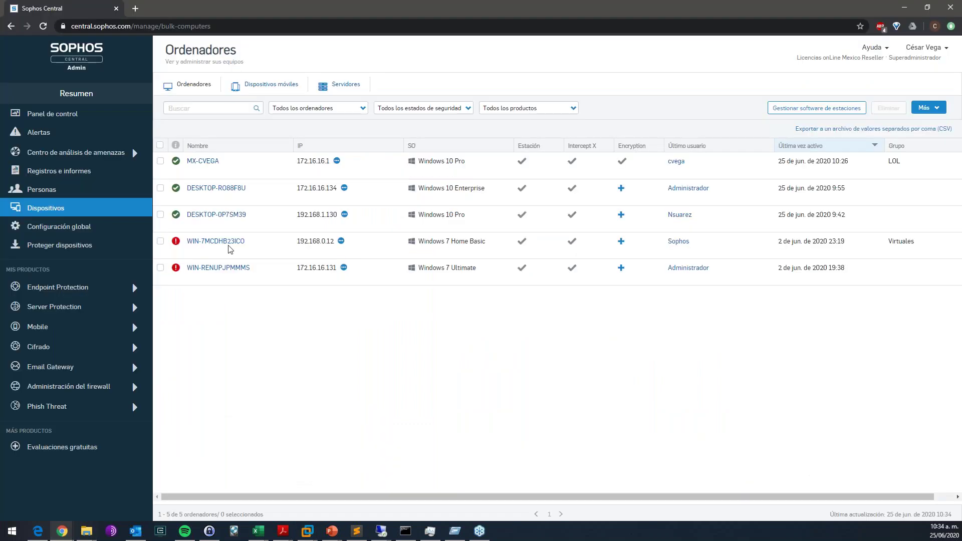
click(223, 190)
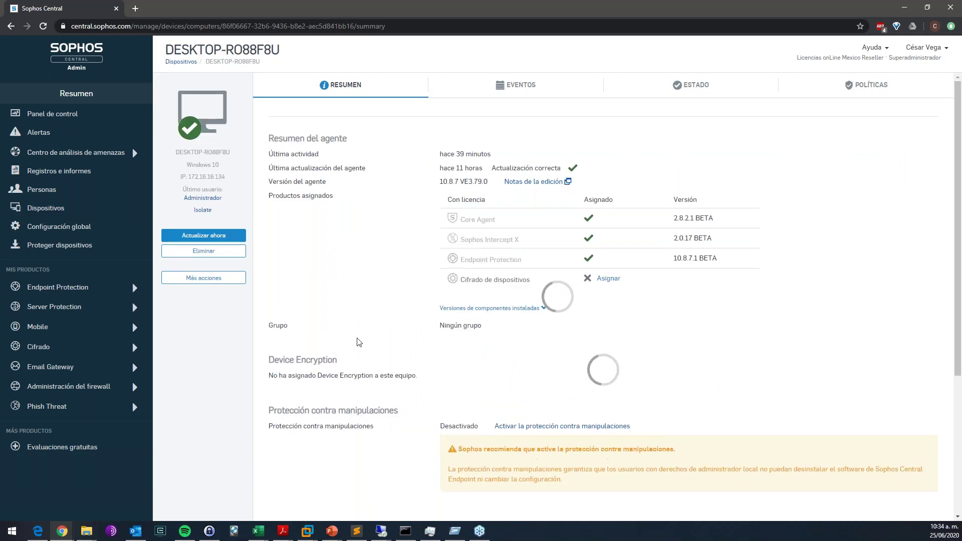
click(192, 269)
text(De)
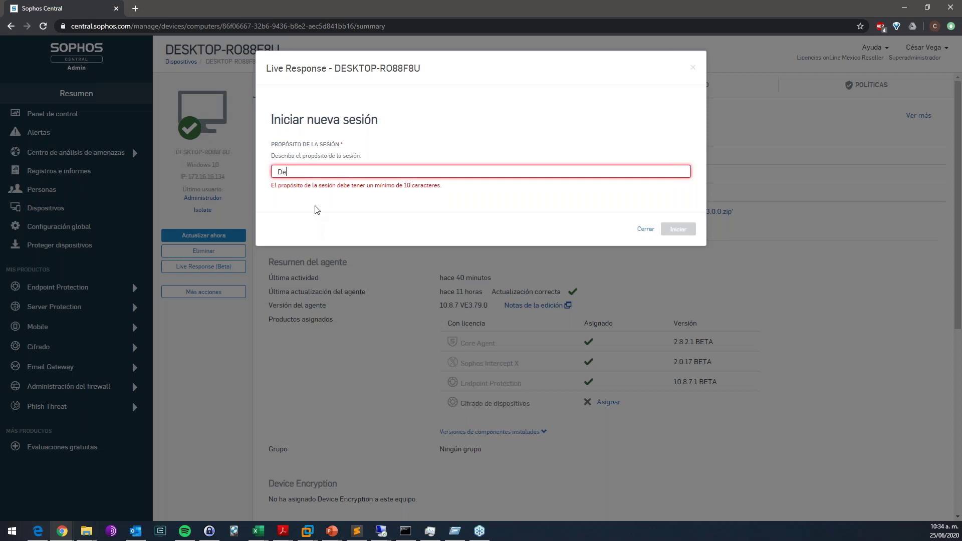
text(sactivar Firewa)
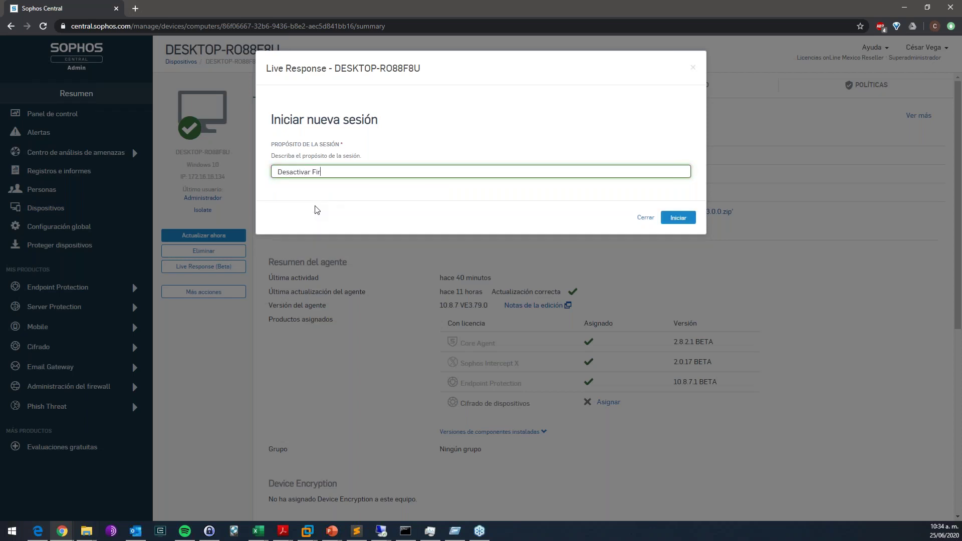
text(ll)
click(670, 218)
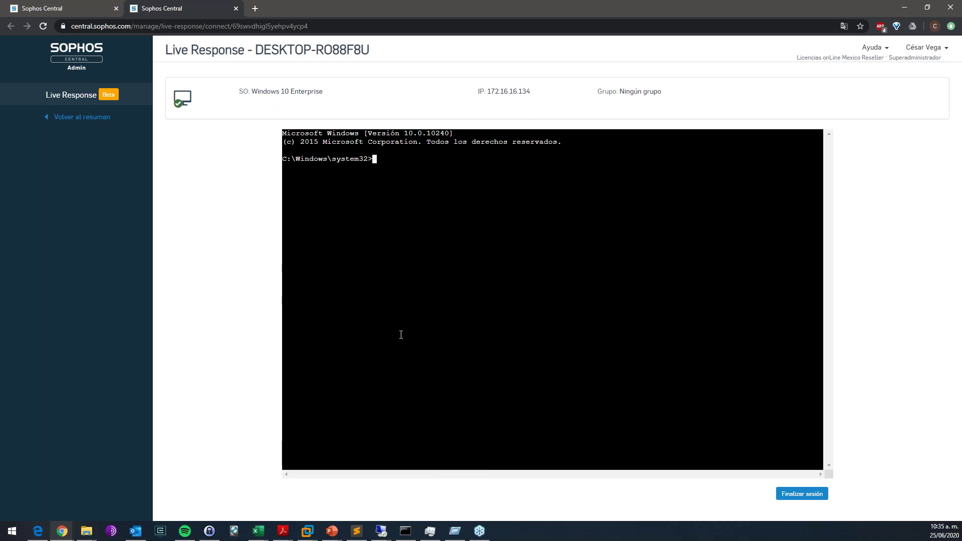
Run hostname in the Live Response terminal and in a Command Prompt on the W10x642020 virtual machine in VMware Workstation
text(hostname)
key(Return)
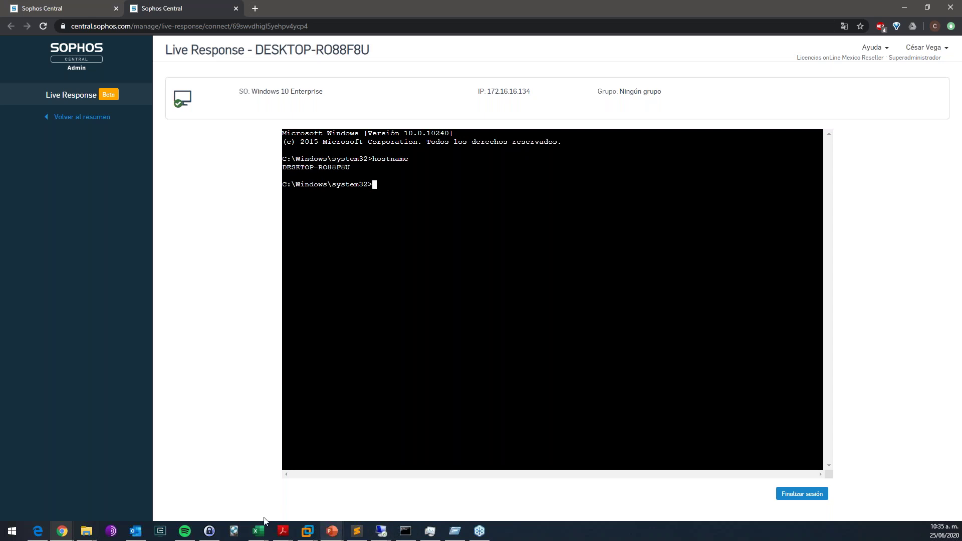
mouse_move(306, 524)
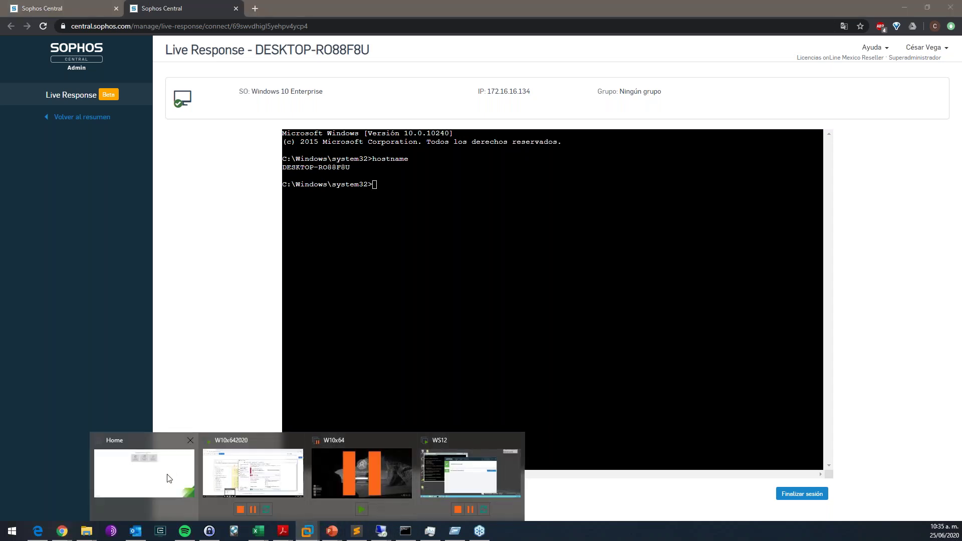
click(245, 477)
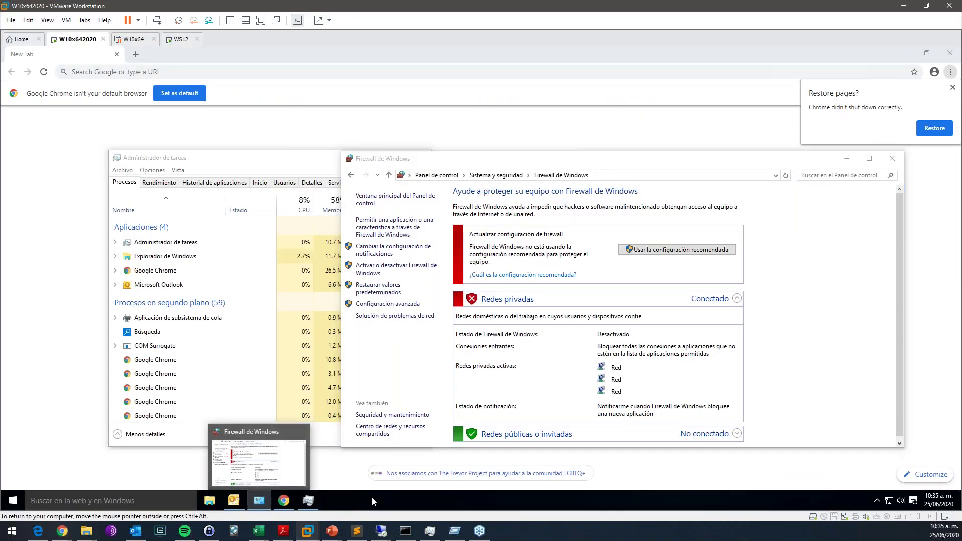
key(super+r)
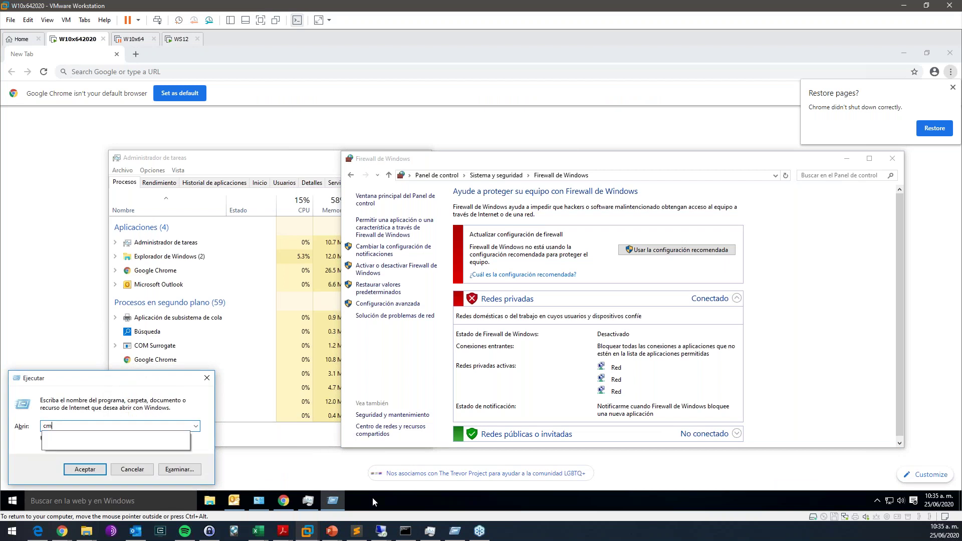
key(Return)
text(hostname)
key(Return)
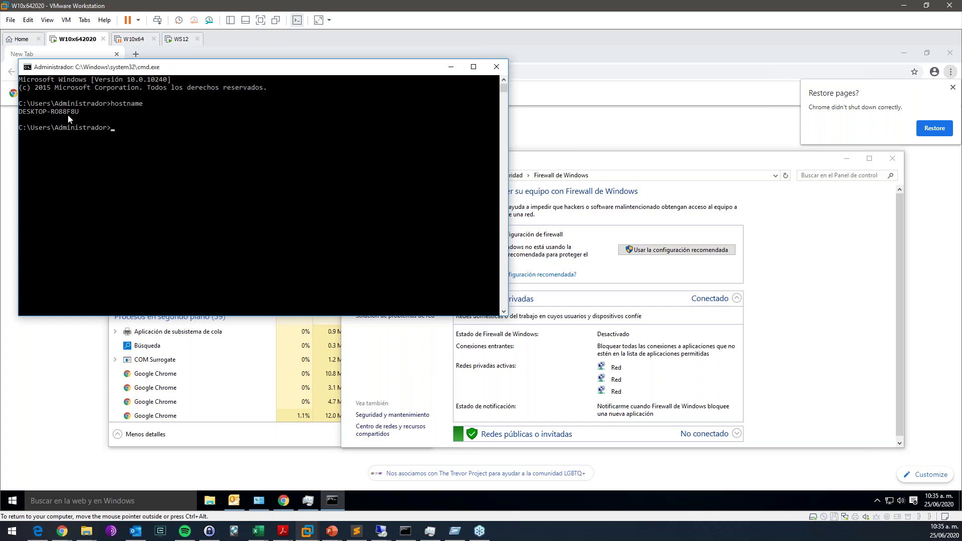
Return to the Live Response session in Chrome and list the contents of the system32 folder and of the C:\ root
click(904, 5)
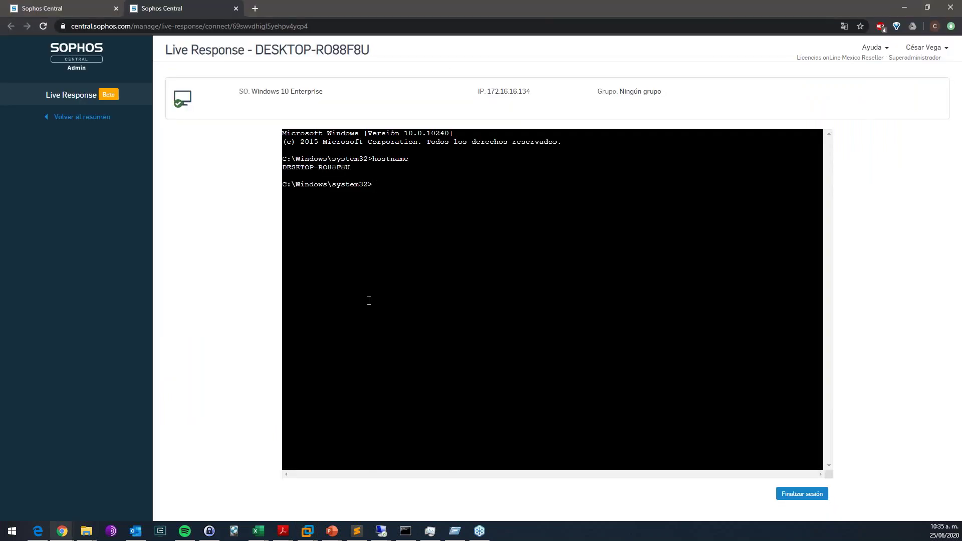
text(dir)
key(Return)
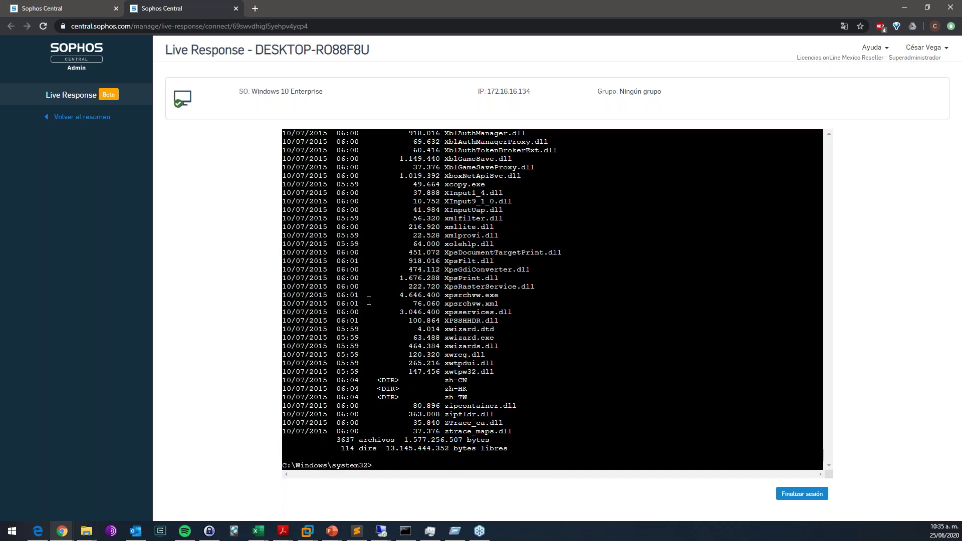
text(cd /)
key(Return)
text(dir)
key(Return)
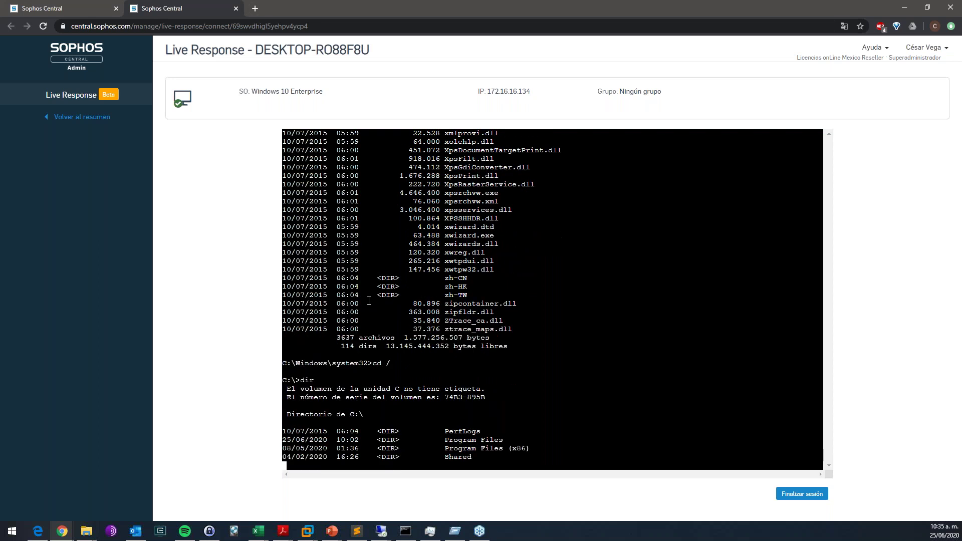
Change to the C:\Users folder in the Live Response terminal and list its contents
text(cd Users)
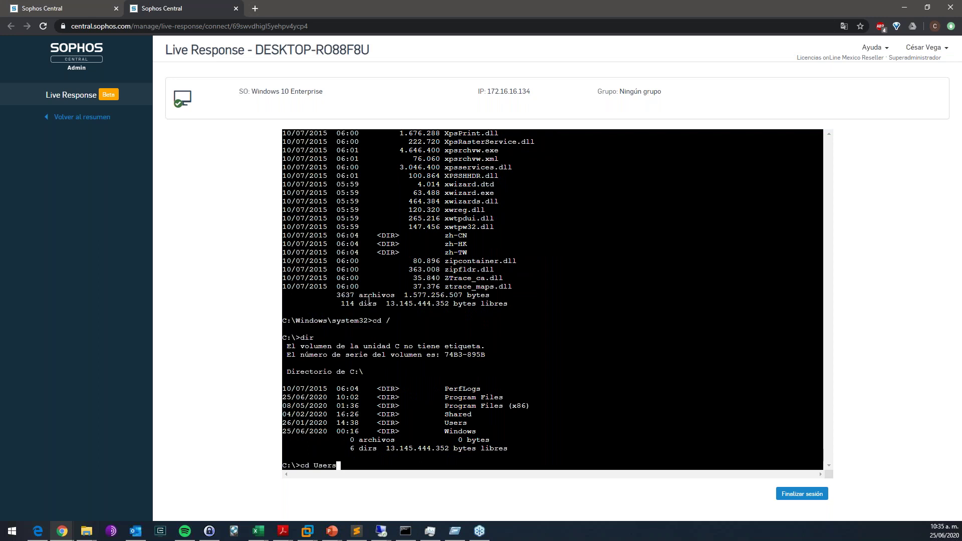
key(Return)
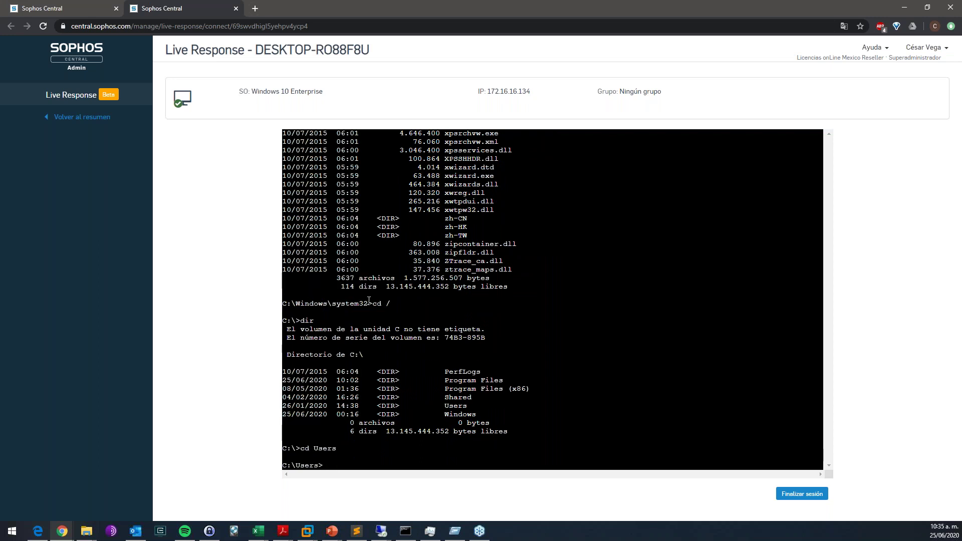
text(dir)
key(Return)
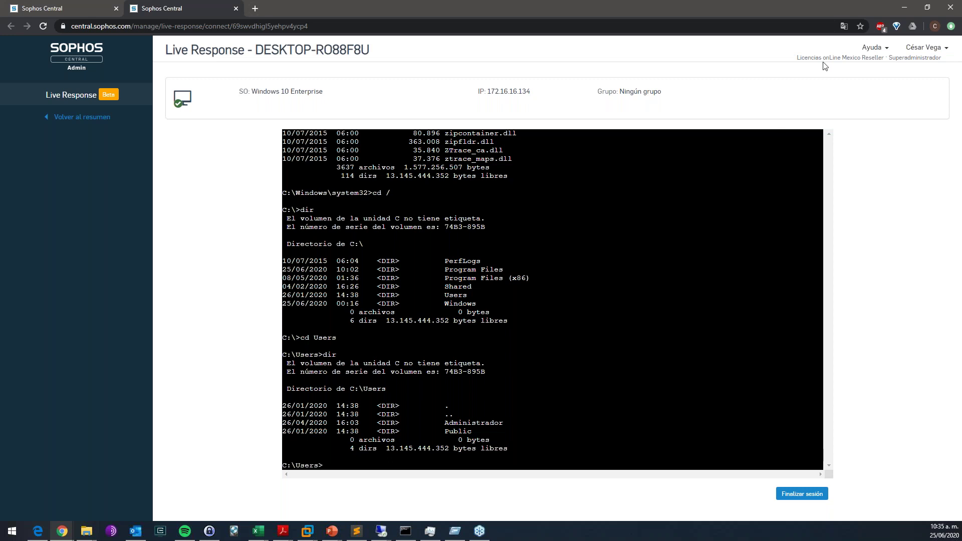
Arrange the Live Response browser window beside the Windows Firewall window of the W10x642020 virtual machine, tall enough to show the whole terminal
click(925, 7)
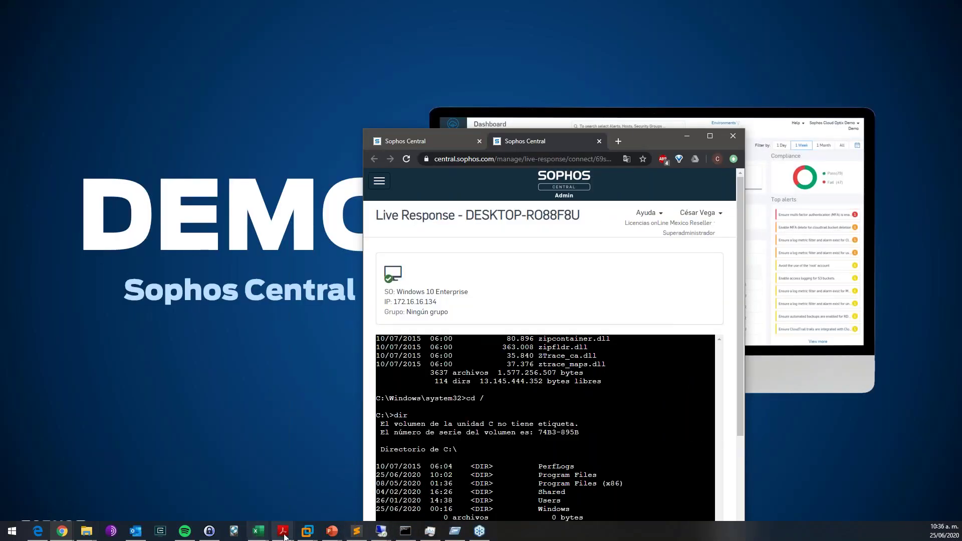
mouse_move(310, 535)
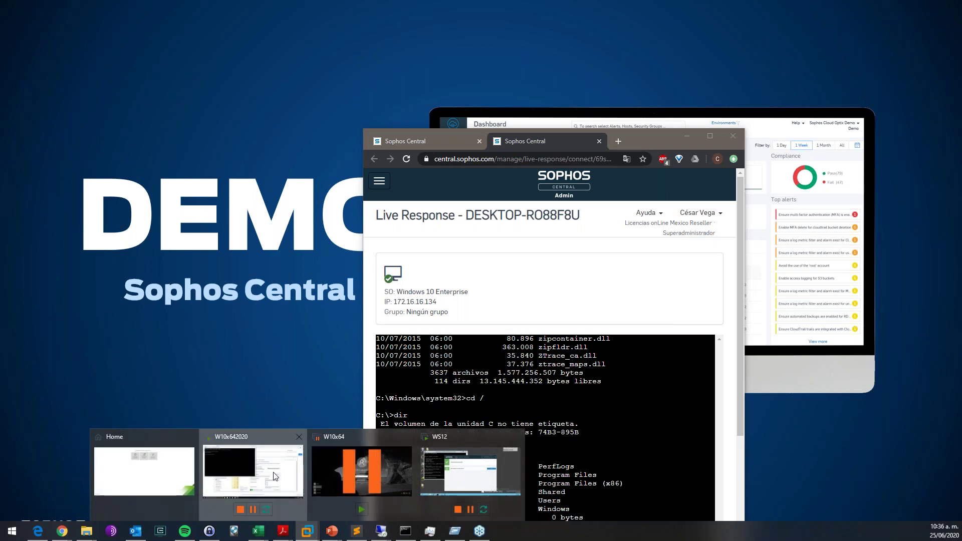
click(253, 474)
click(259, 501)
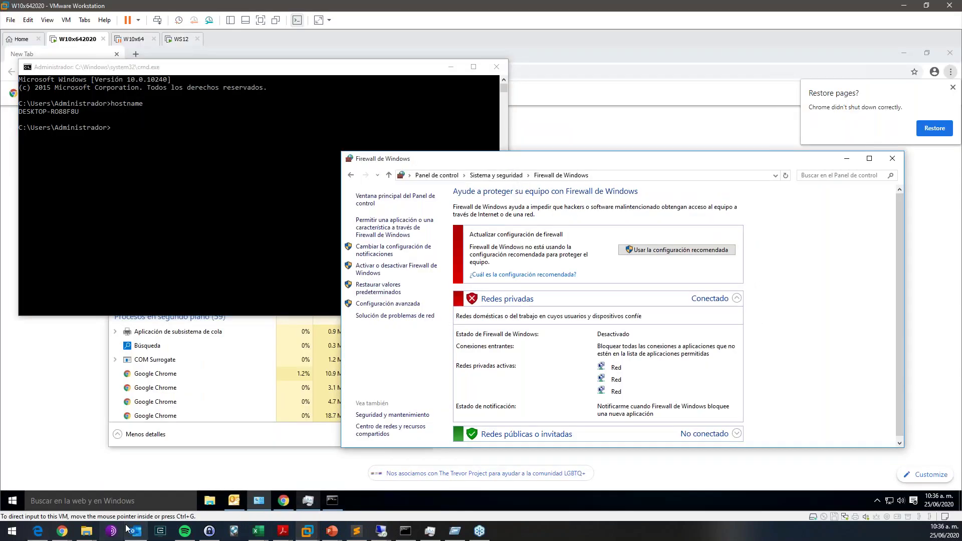
mouse_move(62, 532)
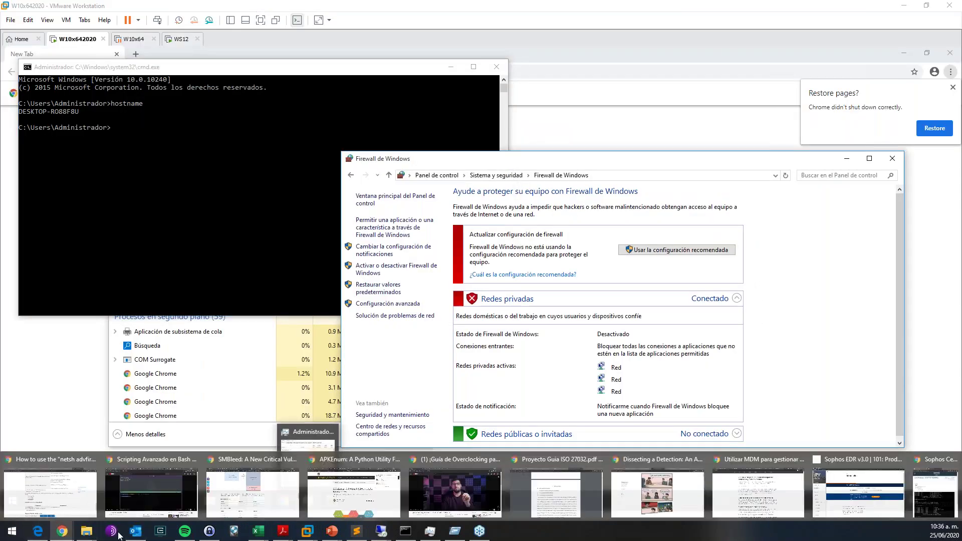
click(935, 503)
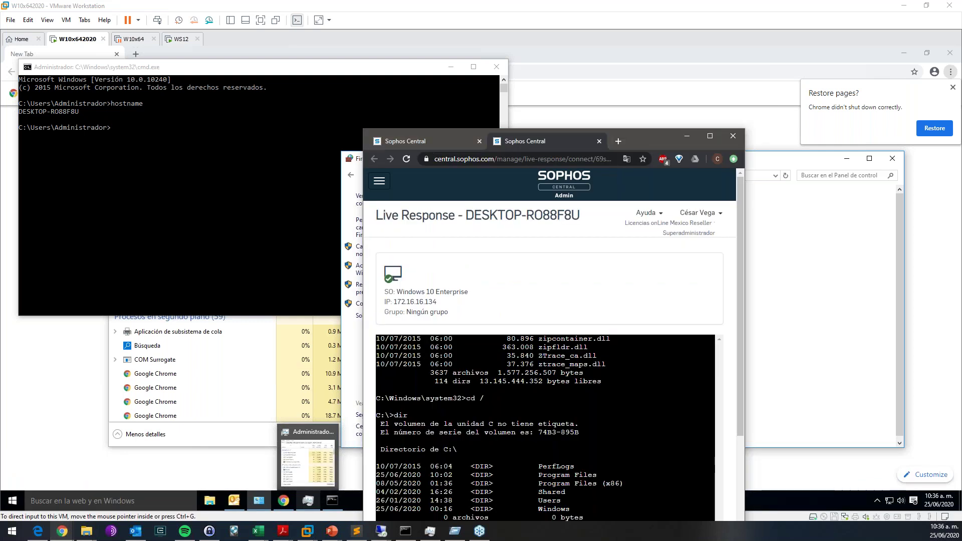
drag(596, 128, 285, 37)
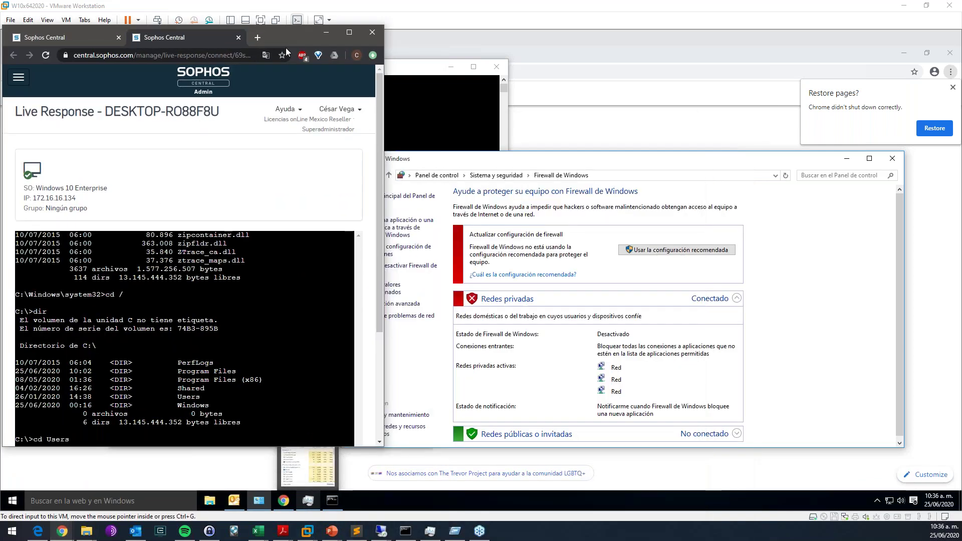
scroll(366, 351, down, 2)
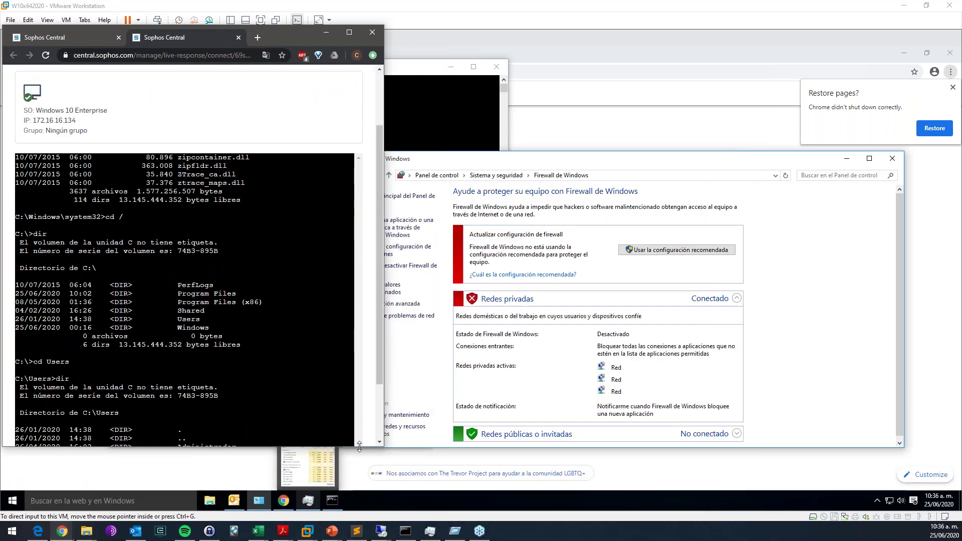
drag(358, 482, 358, 512)
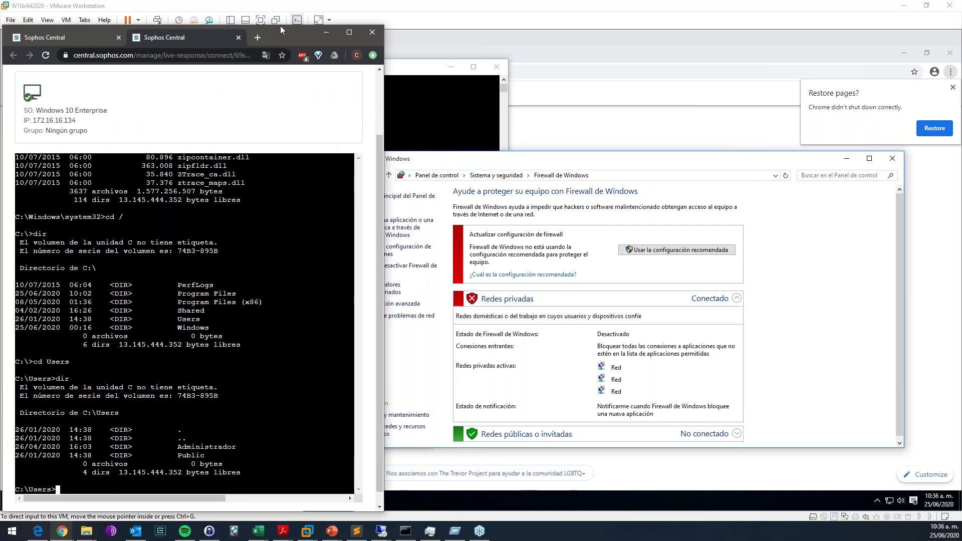
click(286, 368)
drag(281, 32, 281, 7)
drag(250, 487, 250, 518)
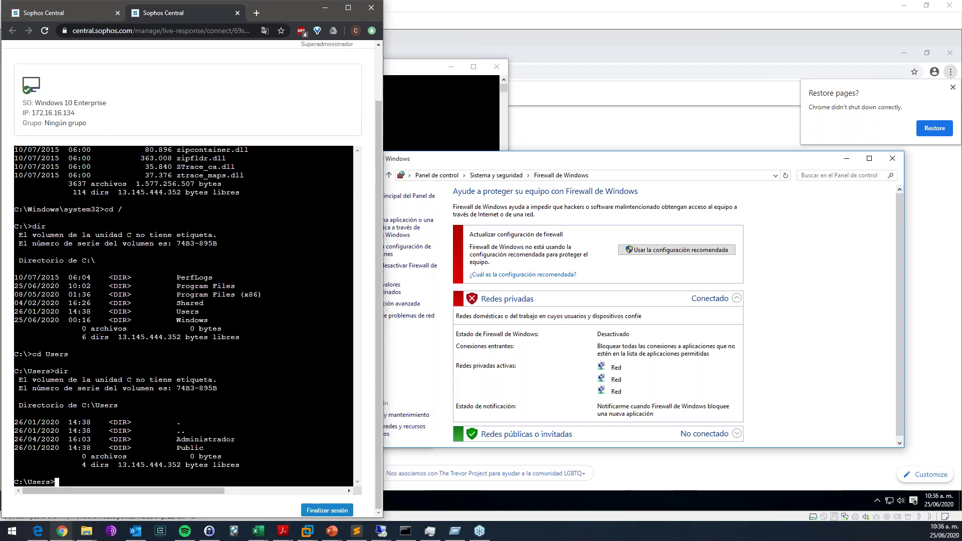
Clear the Live Response terminal and enable the firewall with "netsh advfirewall set currentprofile state on"
text(cl)
text(s)
key(Return)
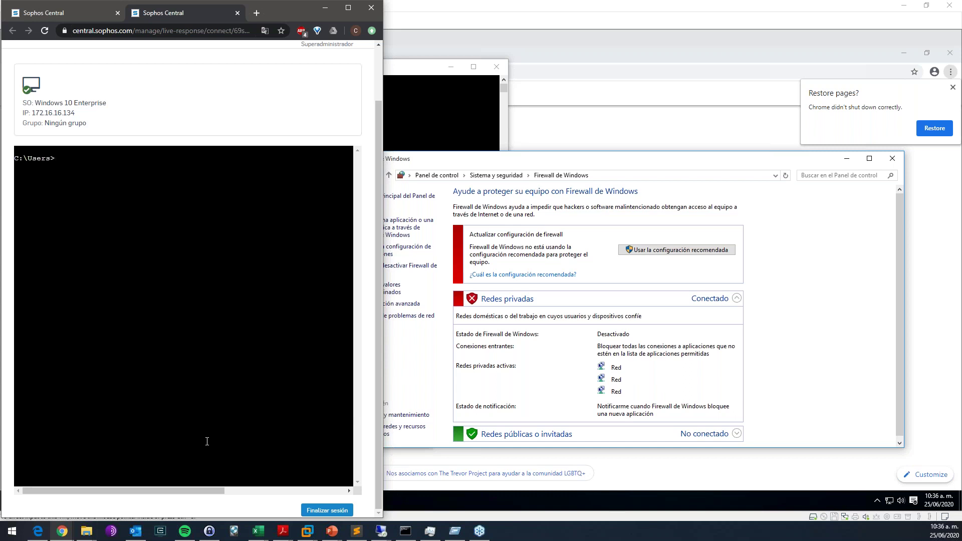
text(netsh advfirewall set currentprofile state on)
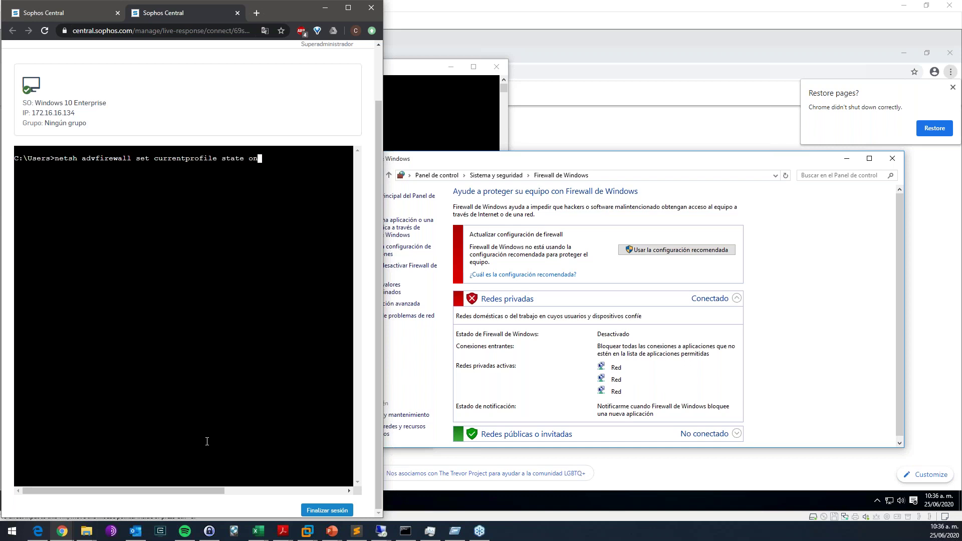
key(Return)
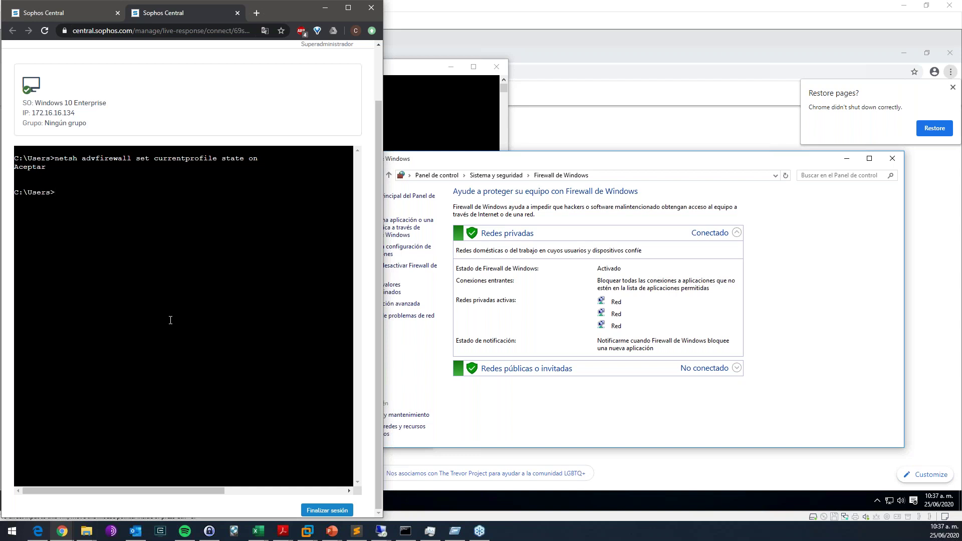
Reuse the previous command with publicprofile as the profile, running "netsh advfirewall set publicprofile state on"
key(Up)
key(Left)
key(Left)
key(Left)
key(Left)
key(Left)
key(Left)
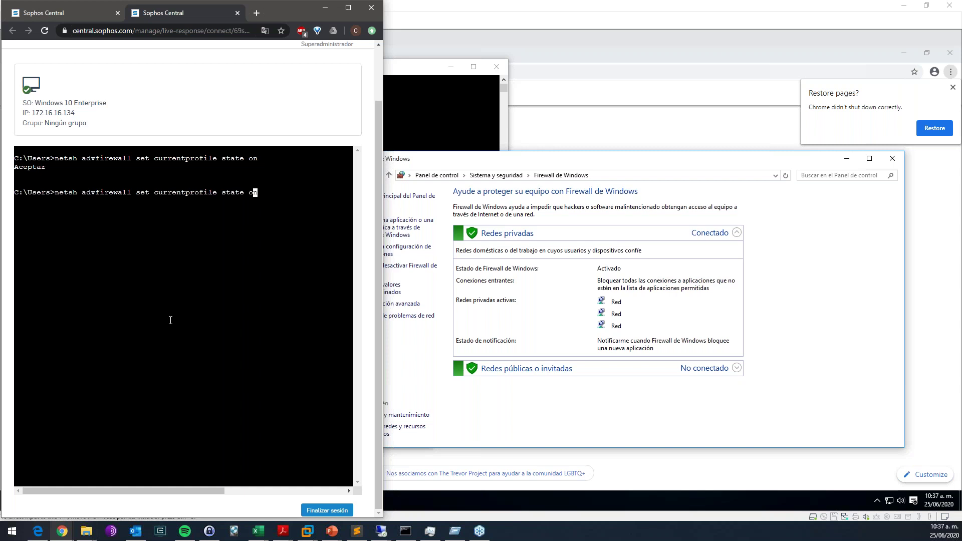
key(Left)
key(Left)
key(Left)
key(BackSpace)
key(BackSpace)
key(BackSpace)
key(BackSpace)
key(BackSpace)
key(BackSpace)
key(BackSpace)
key(BackSpace)
key(BackSpace)
key(BackSpace)
key(BackSpace)
key(BackSpace)
key(BackSpace)
key(BackSpace)
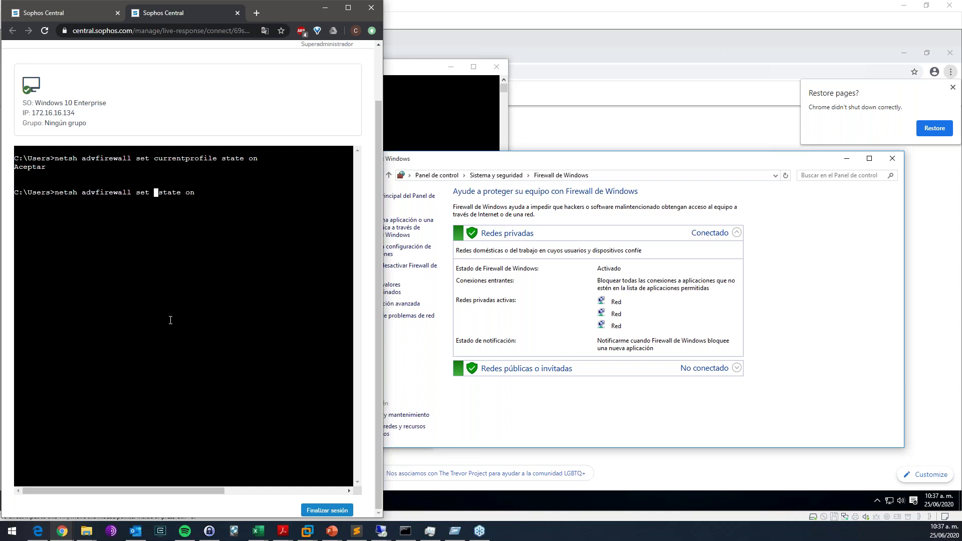
text(publicprofile)
key(Return)
Disable the public profile firewall by running "netsh advfirewall set publicprofile state off"
key(Up)
key(BackSpace)
key(BackSpace)
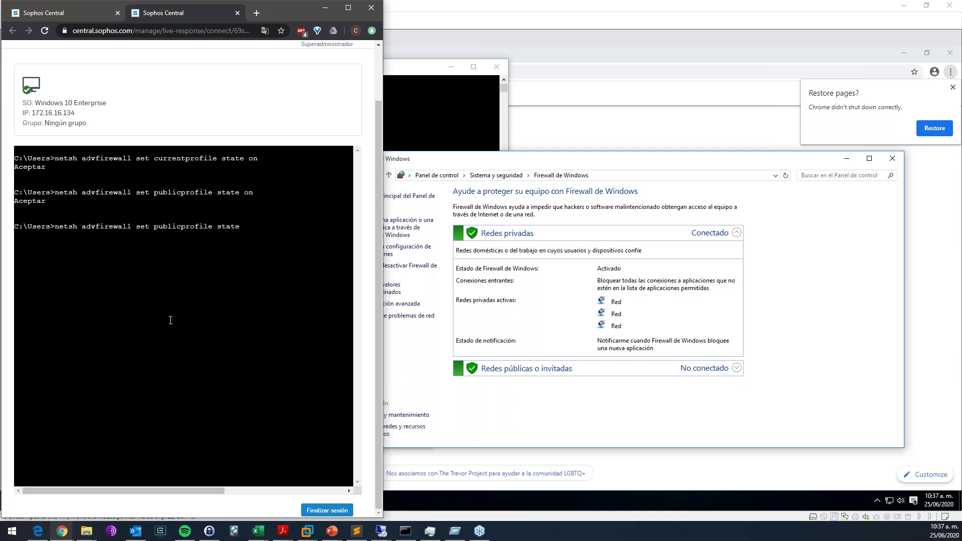
text(off)
key(Return)
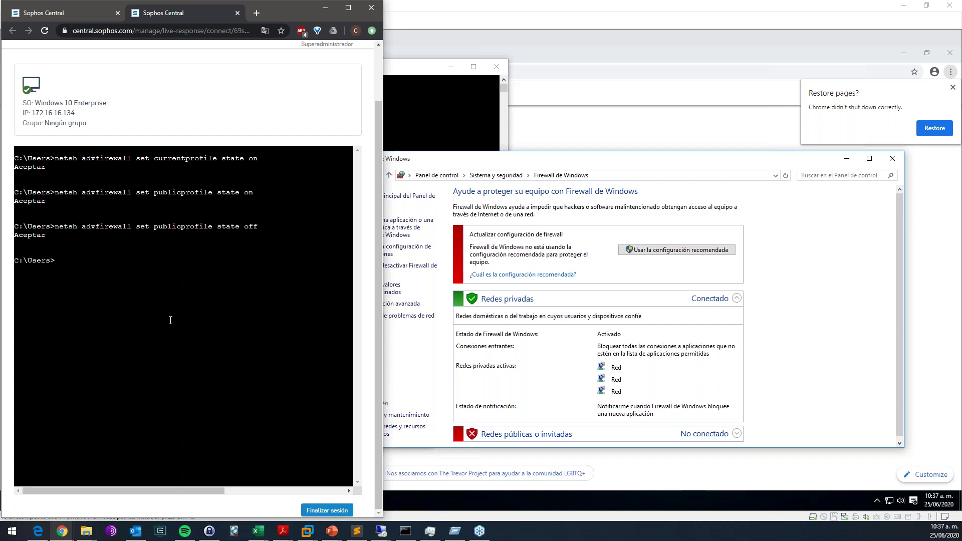
List the running processes with tasklist, and in the virtual machine bring up Outlook and close its Office activation wizard
text(tasklist)
key(Return)
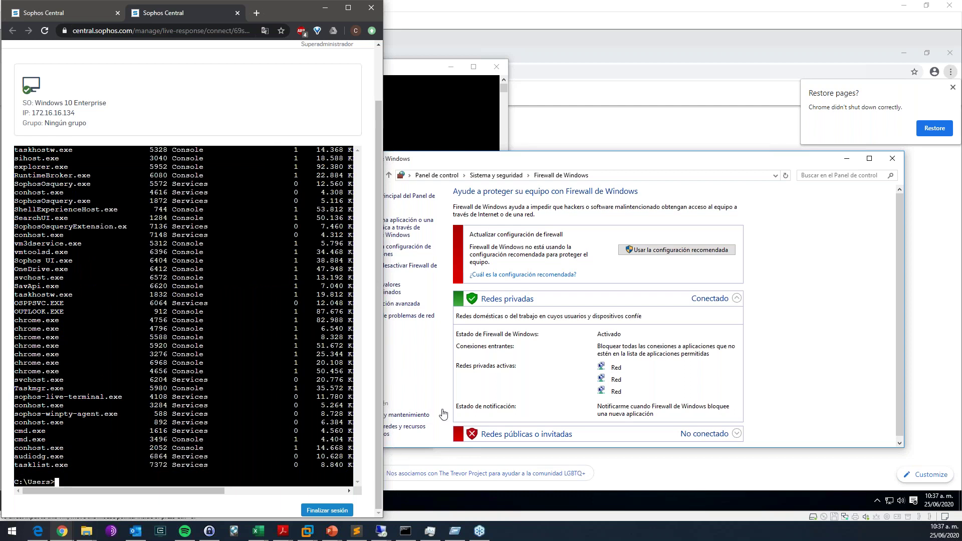
click(592, 507)
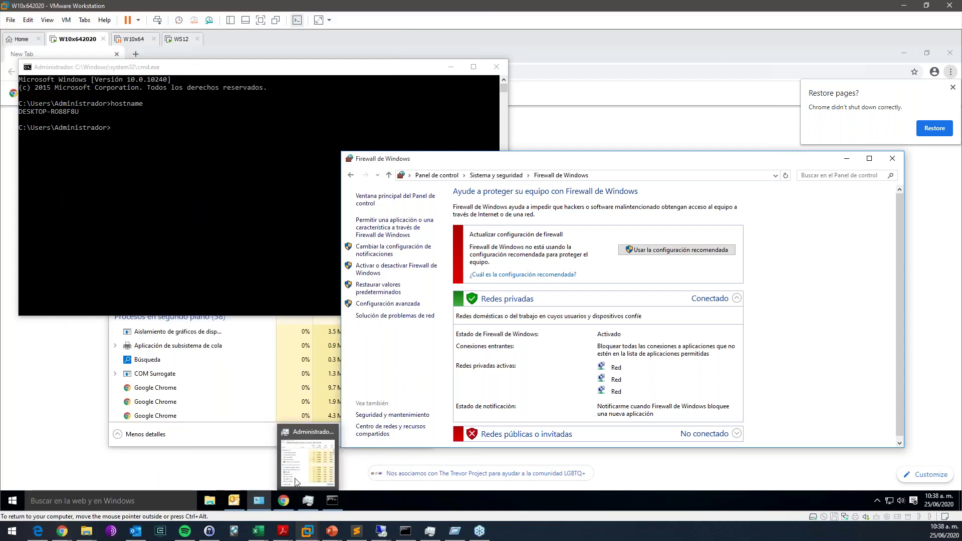
click(236, 504)
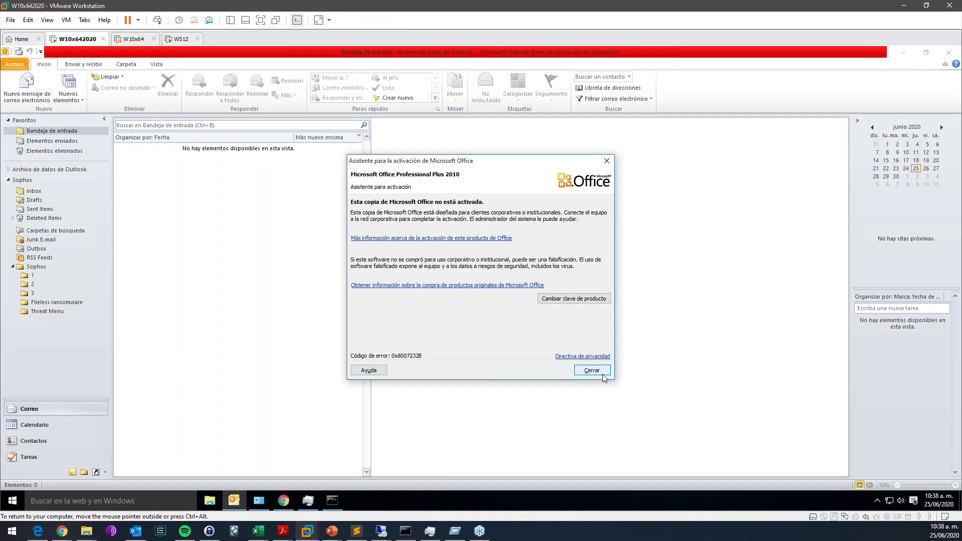
click(593, 370)
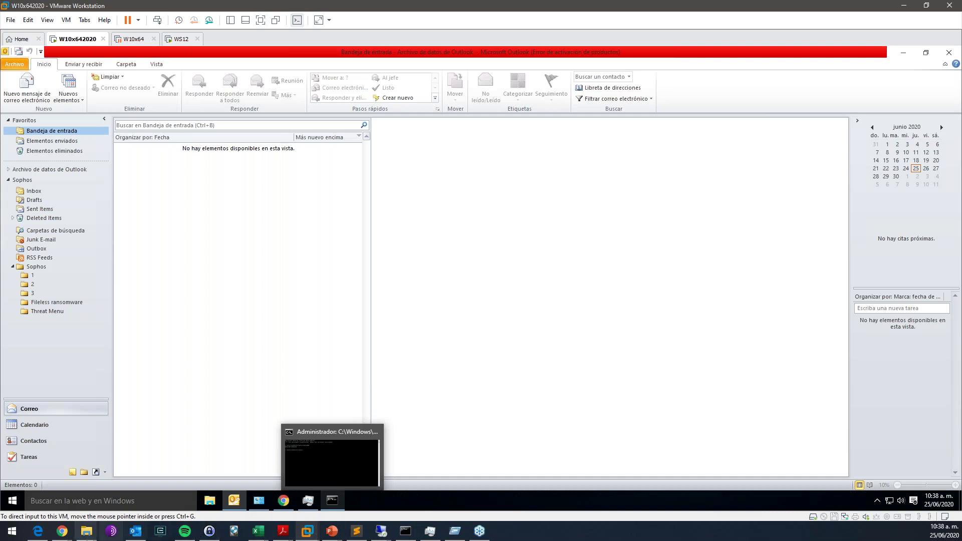
Return to the Live Response terminal in Chrome and force-terminate OUTLOOK.EXE with "taskkill /PID 912 /F"
mouse_move(69, 536)
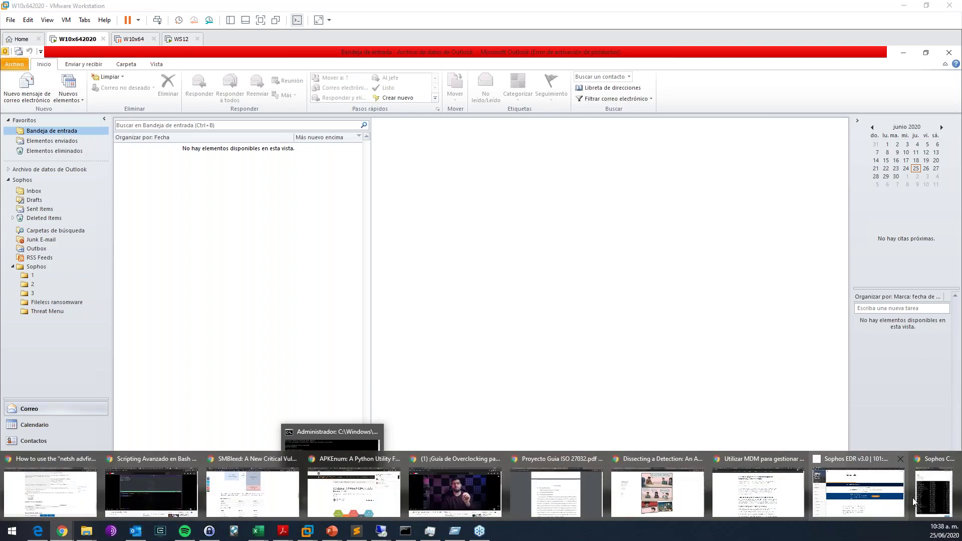
click(351, 499)
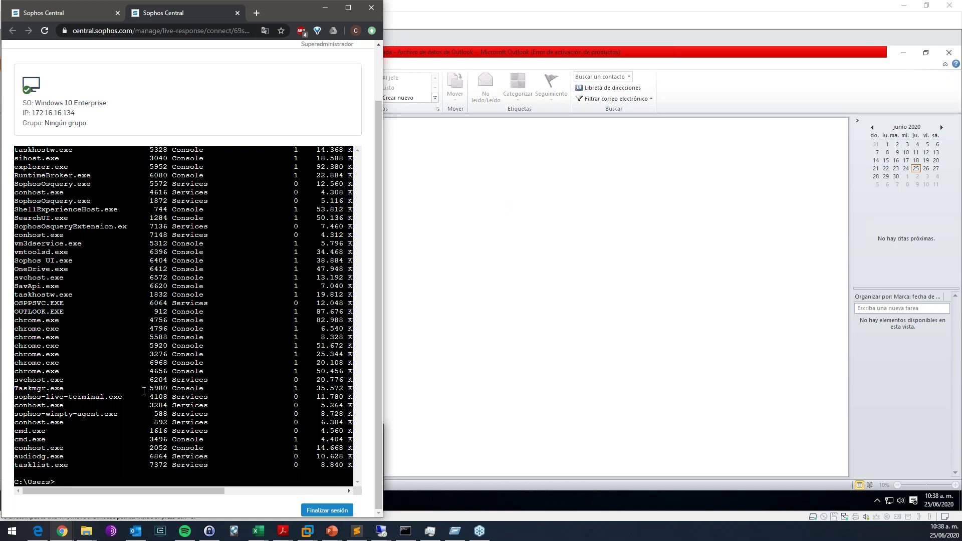
text(taskkill /PID)
double_click(161, 312)
key(super+c)
right_click(159, 314)
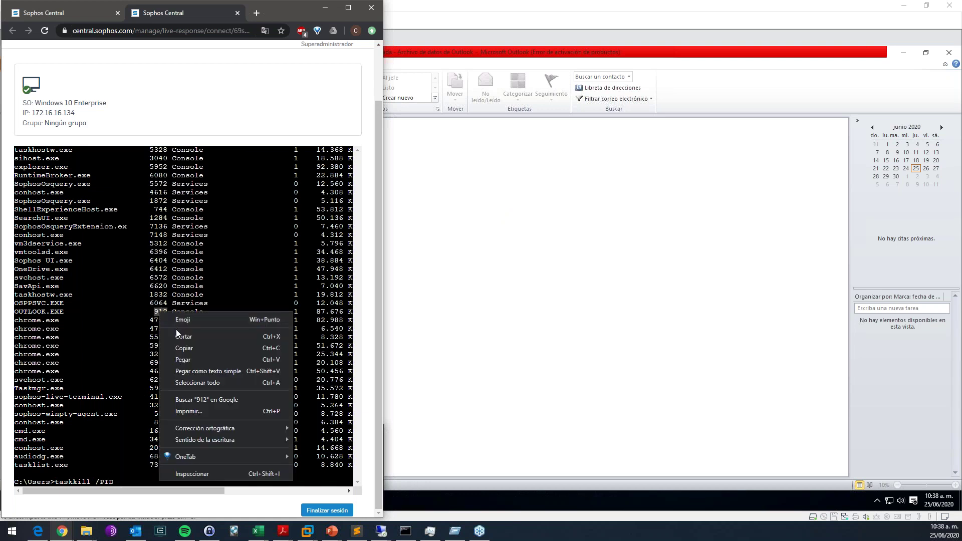
right_click(180, 345)
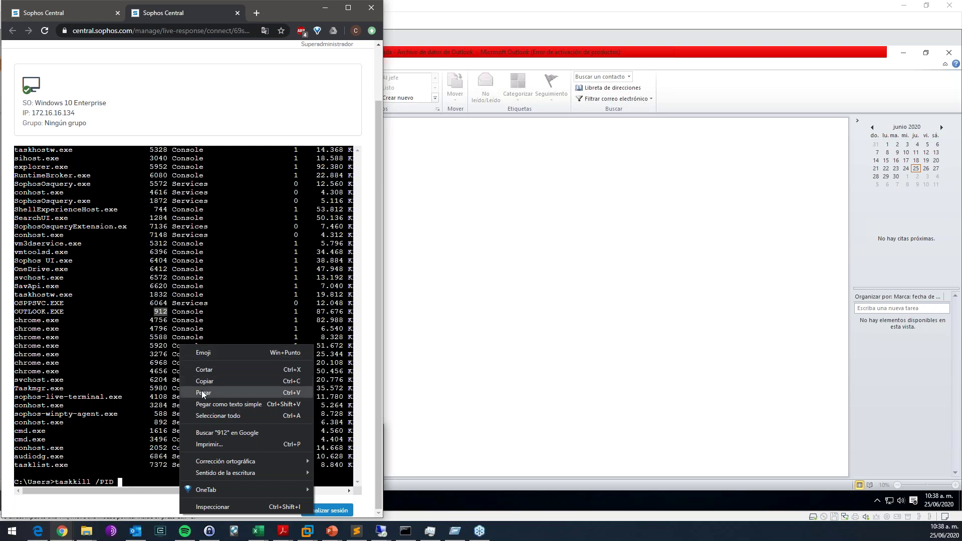
click(203, 393)
text(/F)
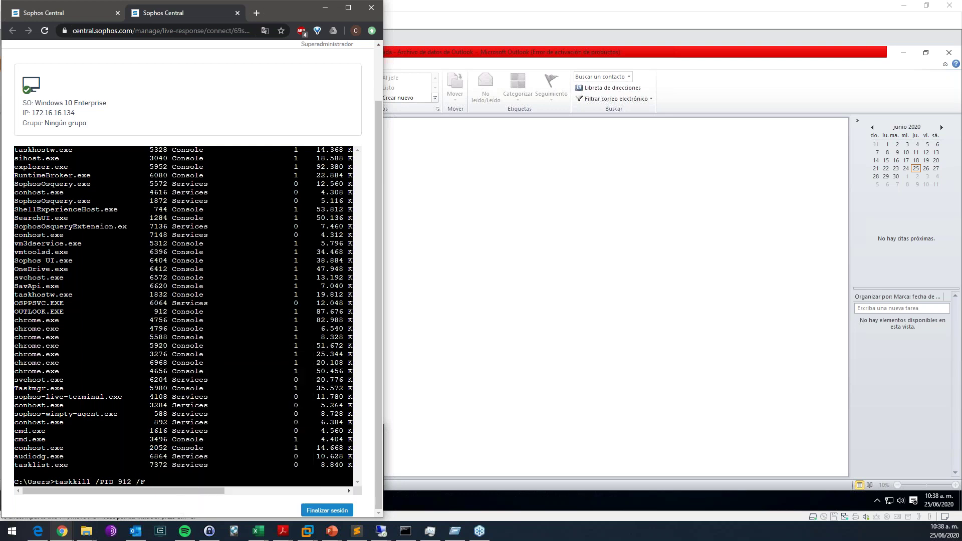
key(Return)
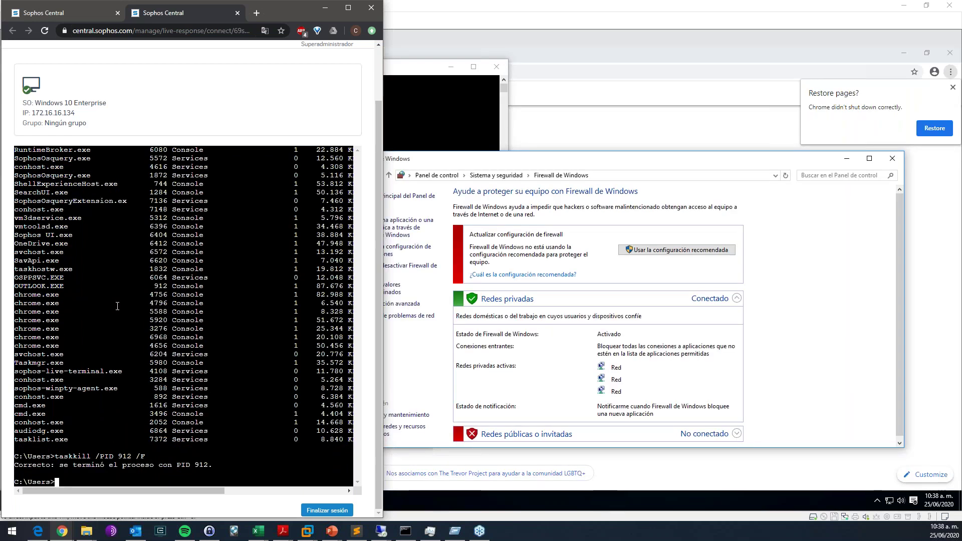
Reuse the previous command with the PID of the first chrome.exe process, running "taskkill /PID 4756 /F"
key(Up)
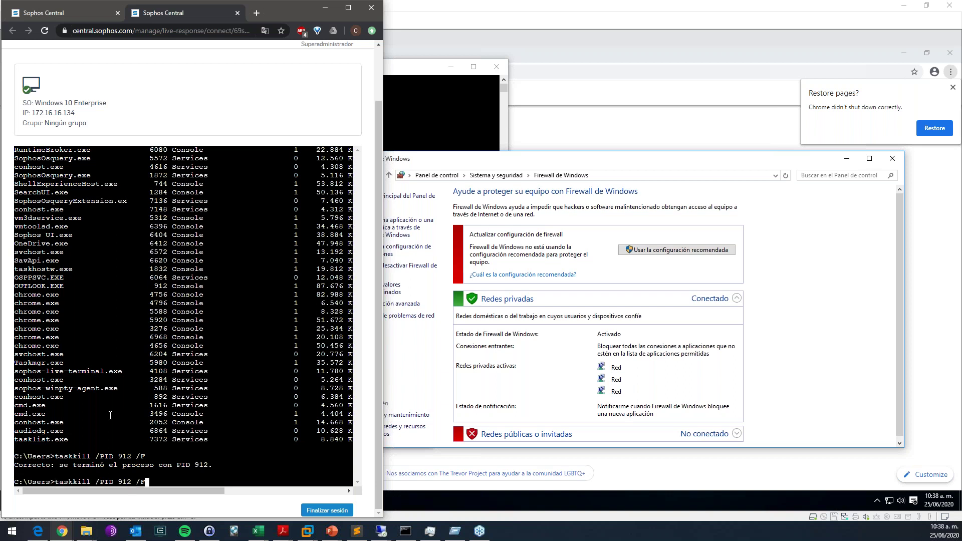
double_click(153, 295)
right_click(153, 295)
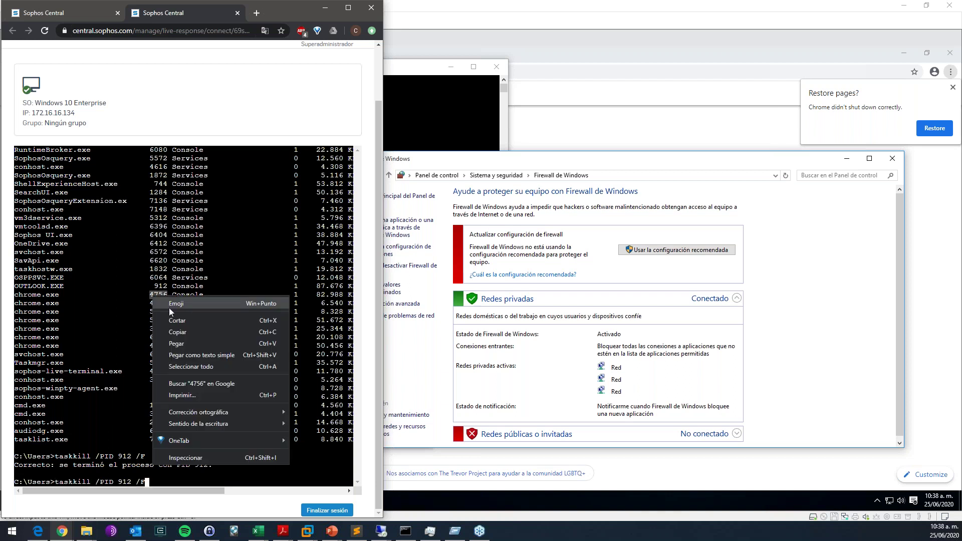
click(170, 342)
key(Left)
key(Left)
key(Left)
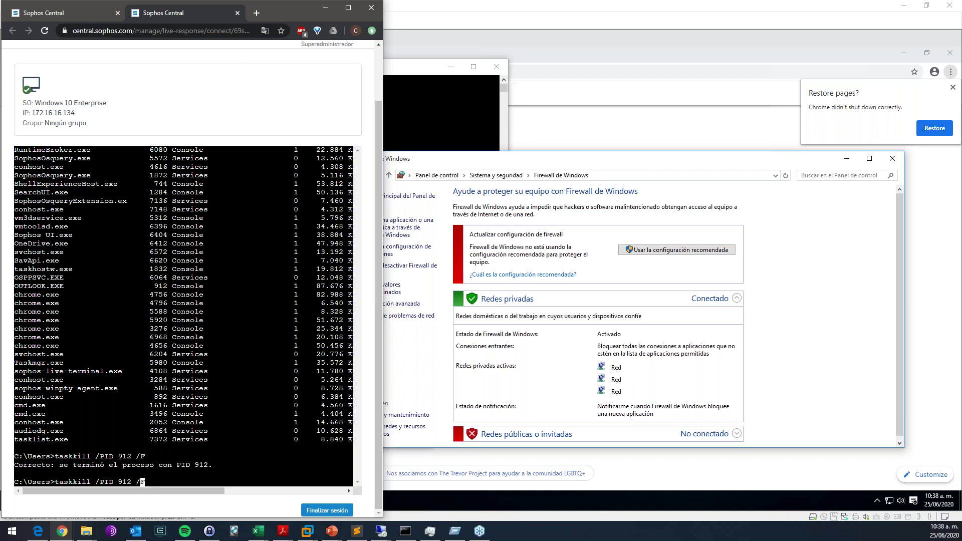
key(BackSpace)
key(BackSpace)
key(BackSpace)
right_click(184, 334)
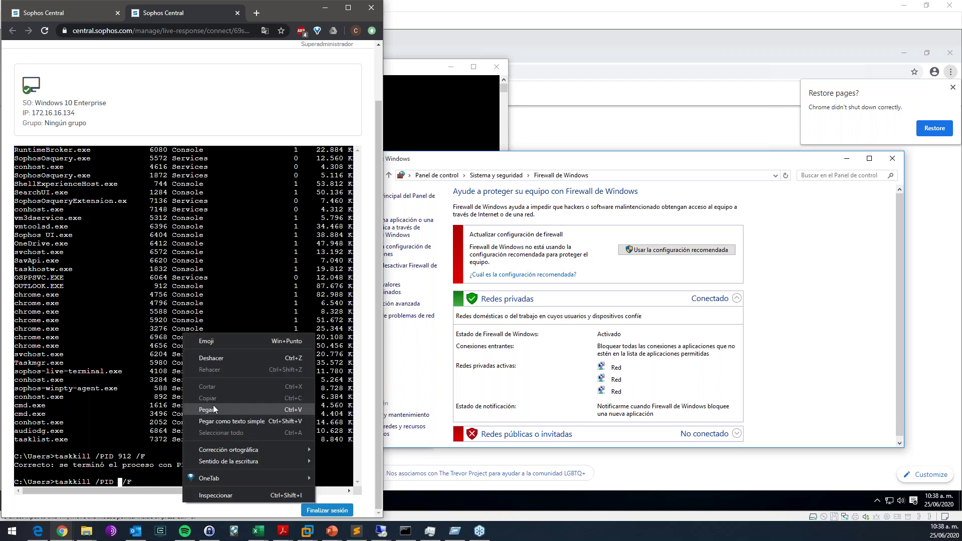
click(207, 410)
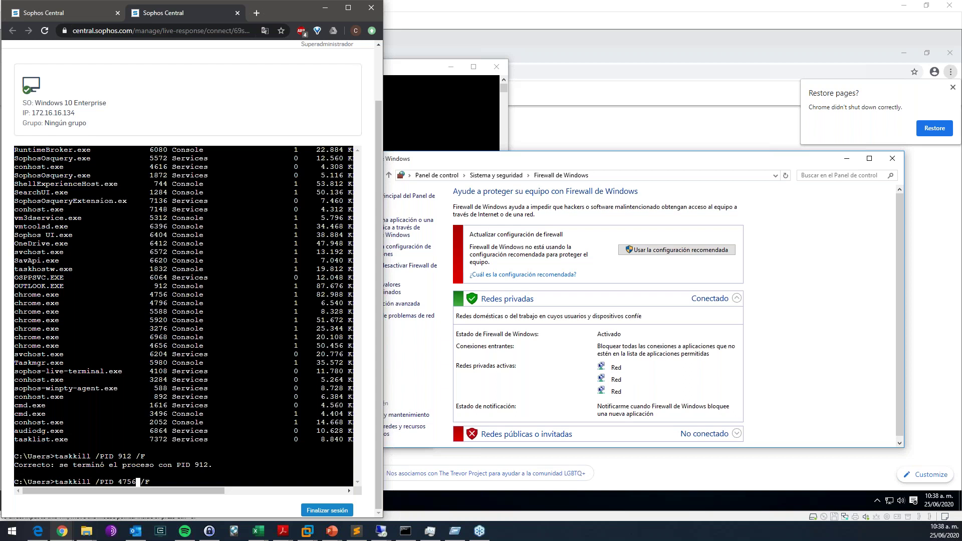
key(Return)
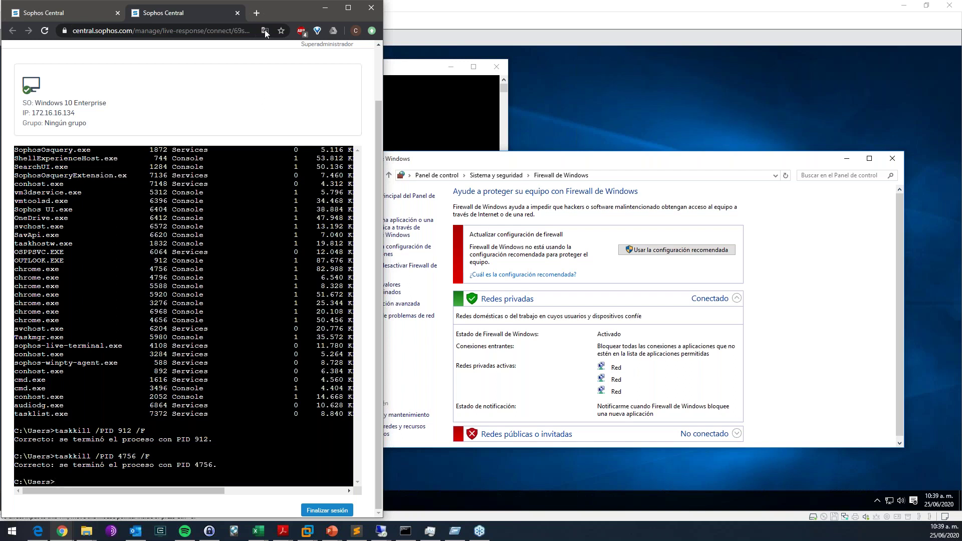
Move the Live Response browser window aside to reveal the virtual machine's desktop behind it
drag(274, 11, 832, 13)
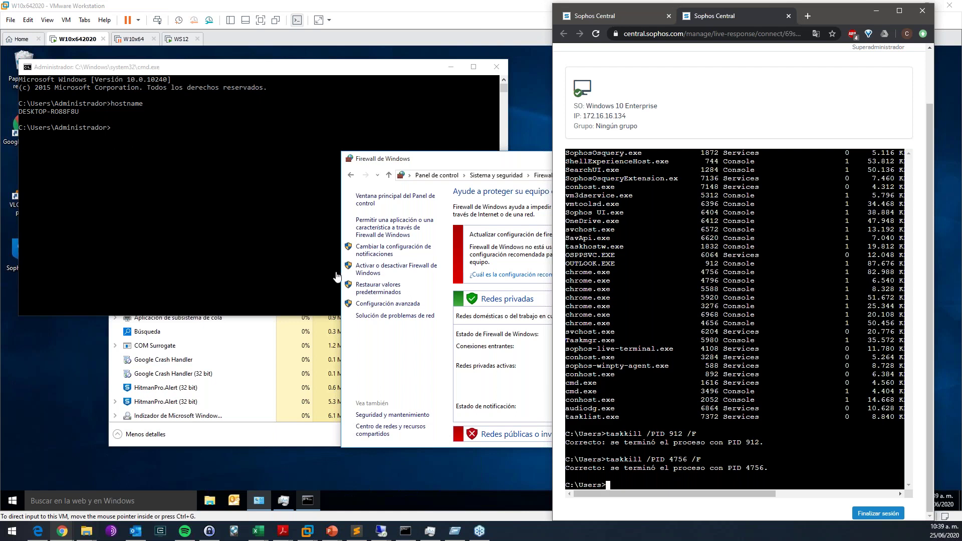
click(12, 307)
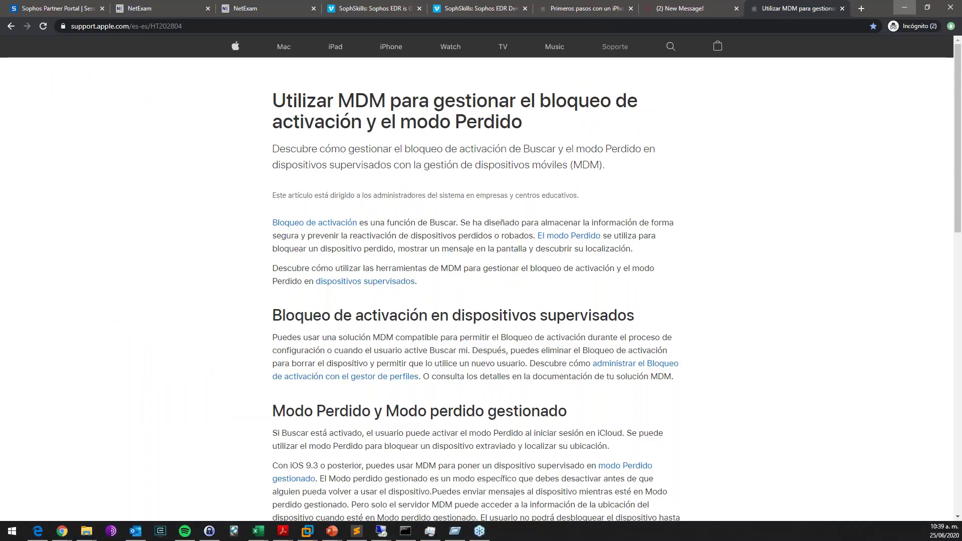
key(super+d)
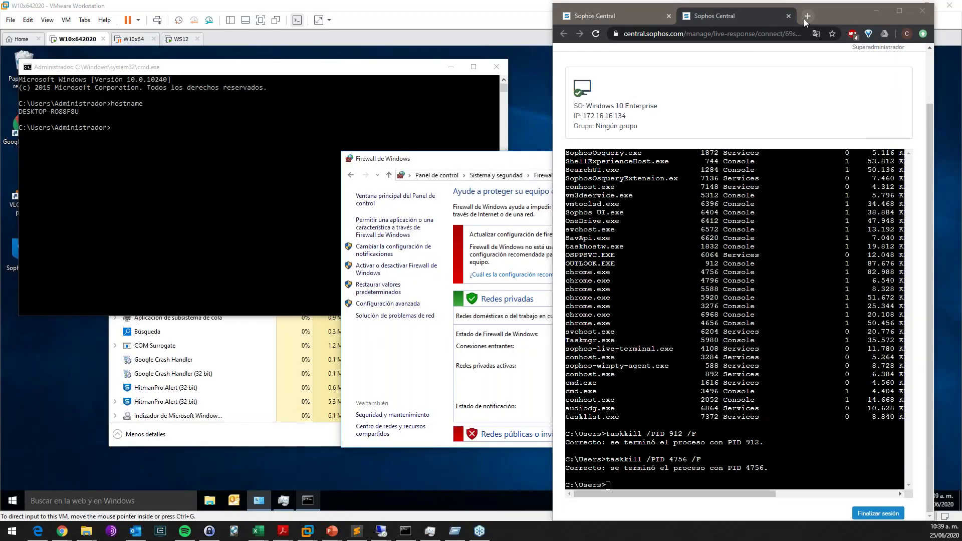
Search Google in a new browser tab for "command line firewall windows 10"
click(804, 19)
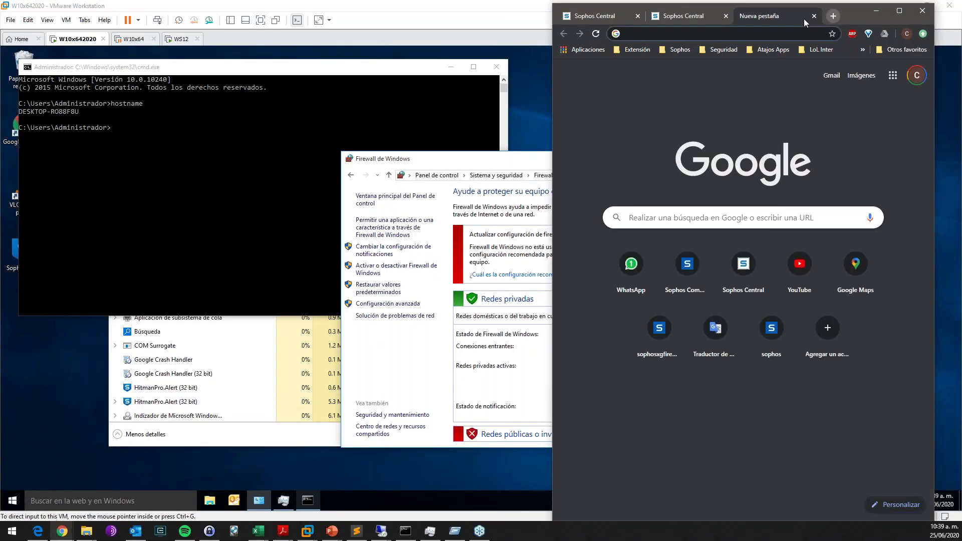
text(command line)
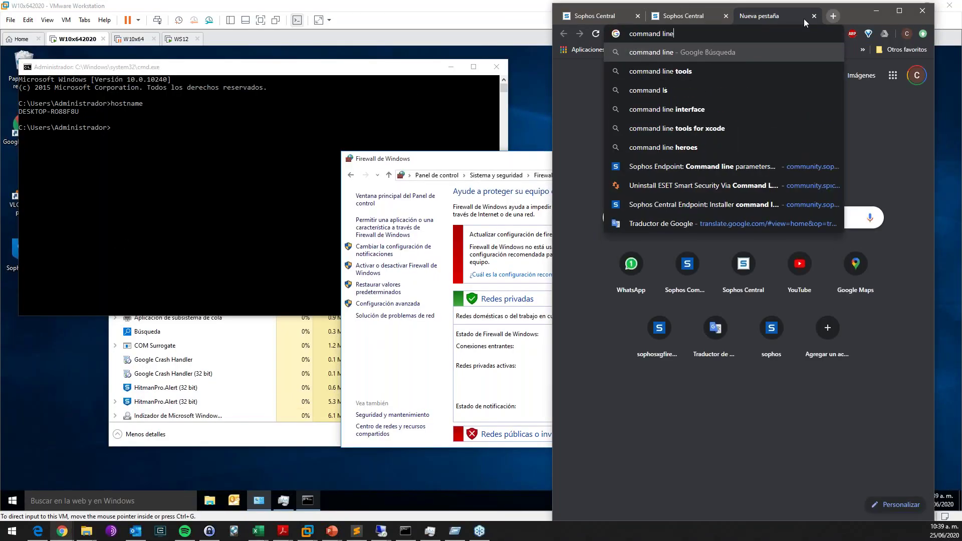
text( fi)
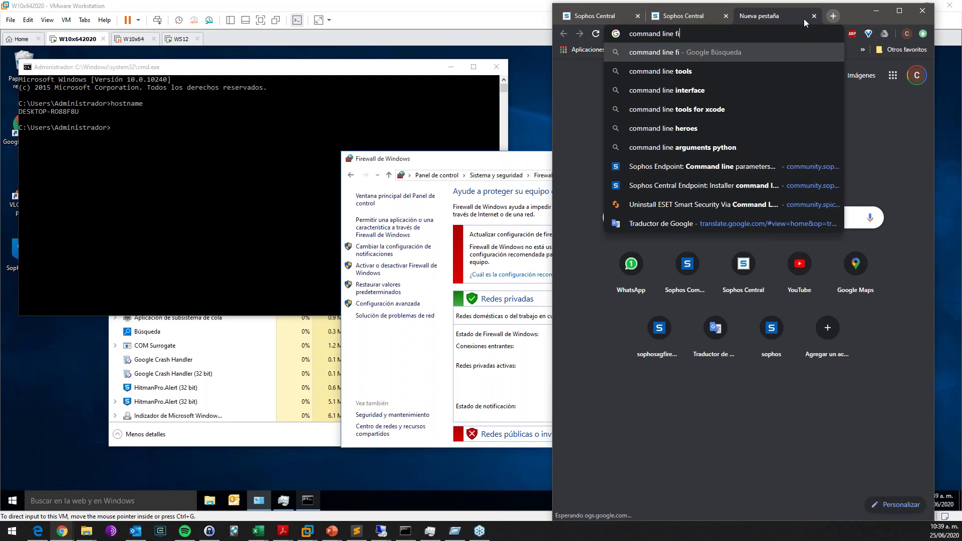
text(rewall )
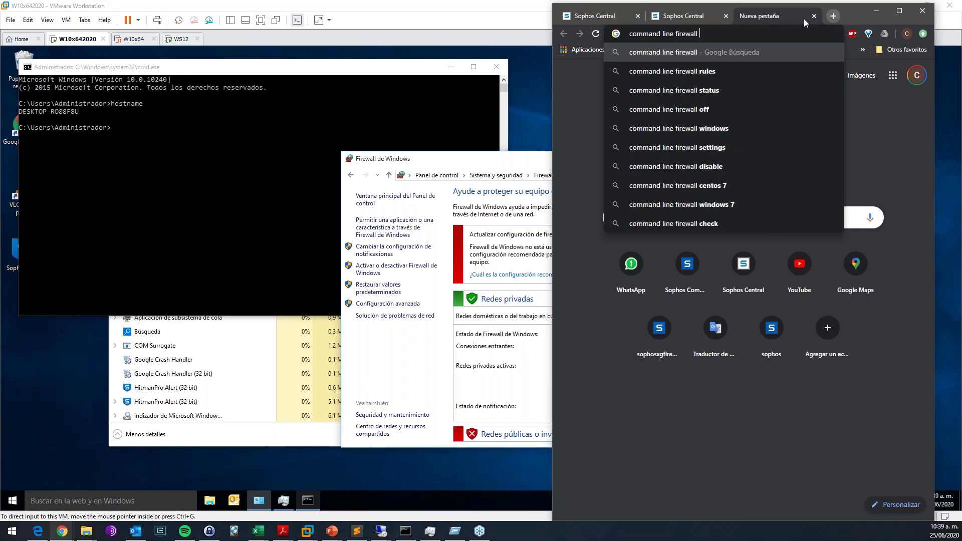
text(windows 10)
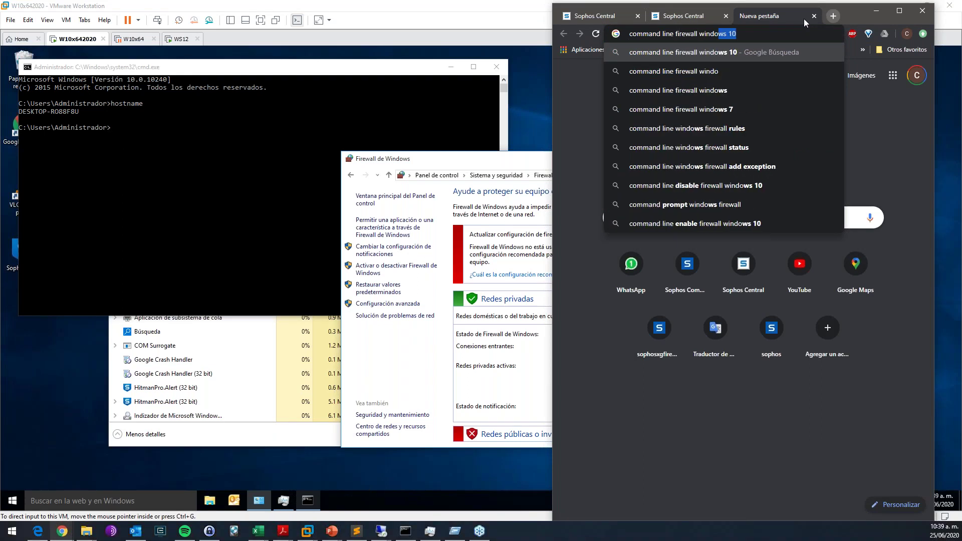
key(Return)
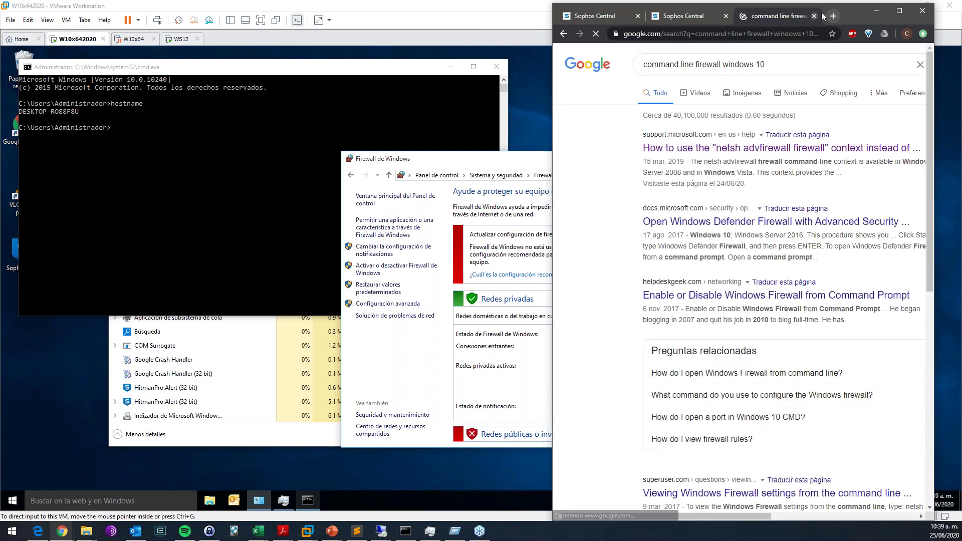
Maximize the browser, open Microsoft's "netsh advfirewall firewall" support article and highlight the first new command for enabling a program
click(899, 10)
click(223, 214)
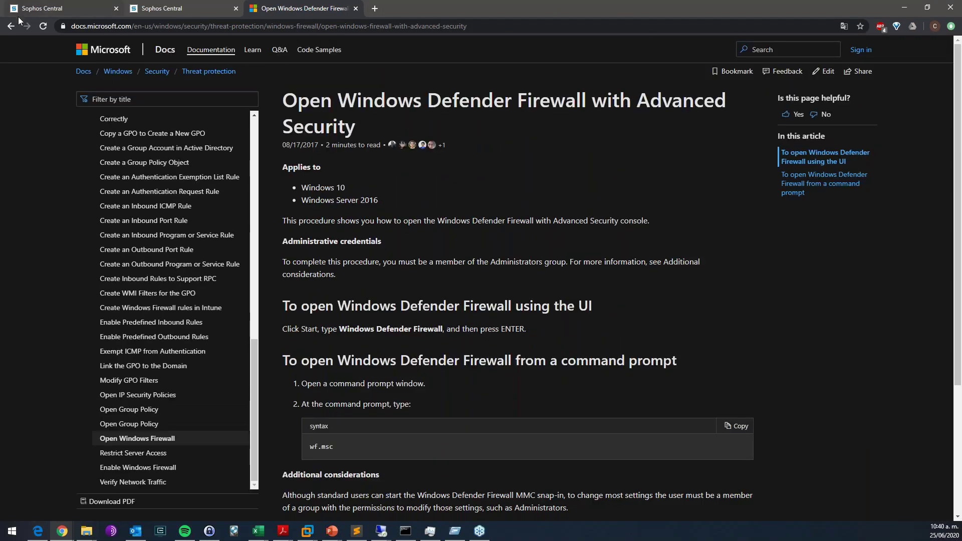
click(11, 25)
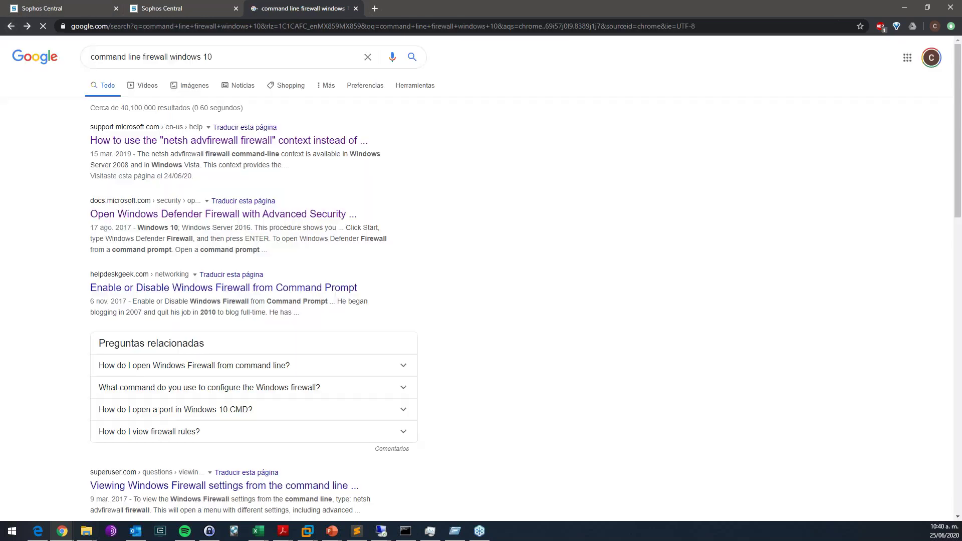
click(186, 146)
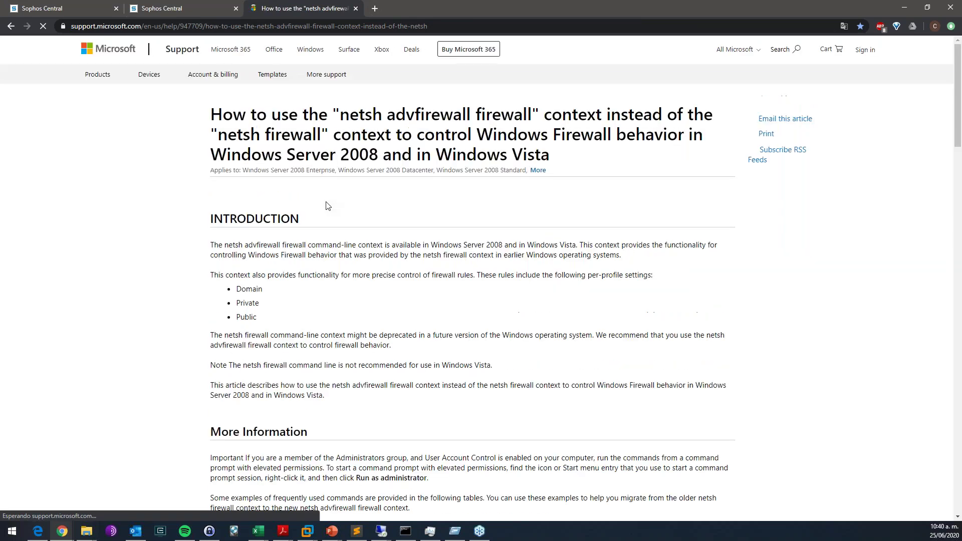
scroll(481, 333, down, 5)
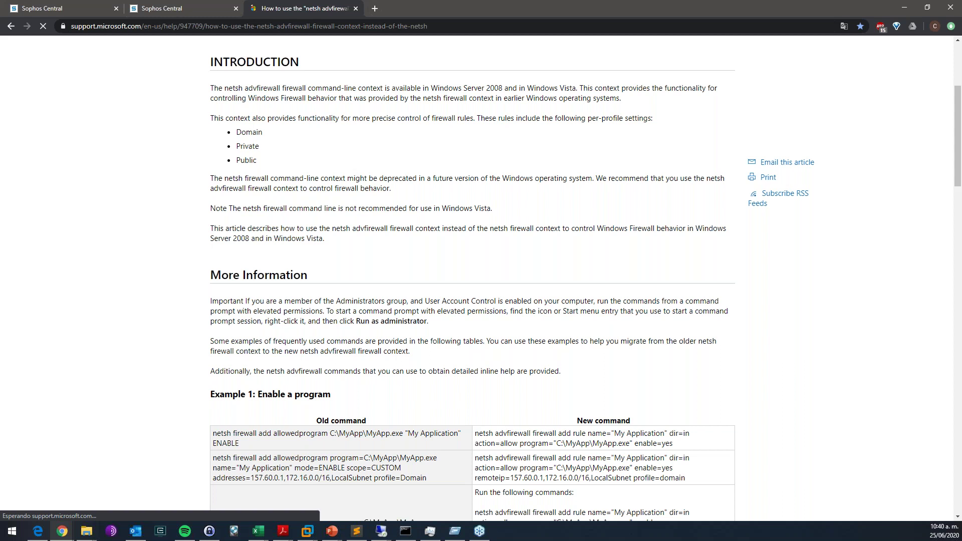
drag(475, 333, 674, 345)
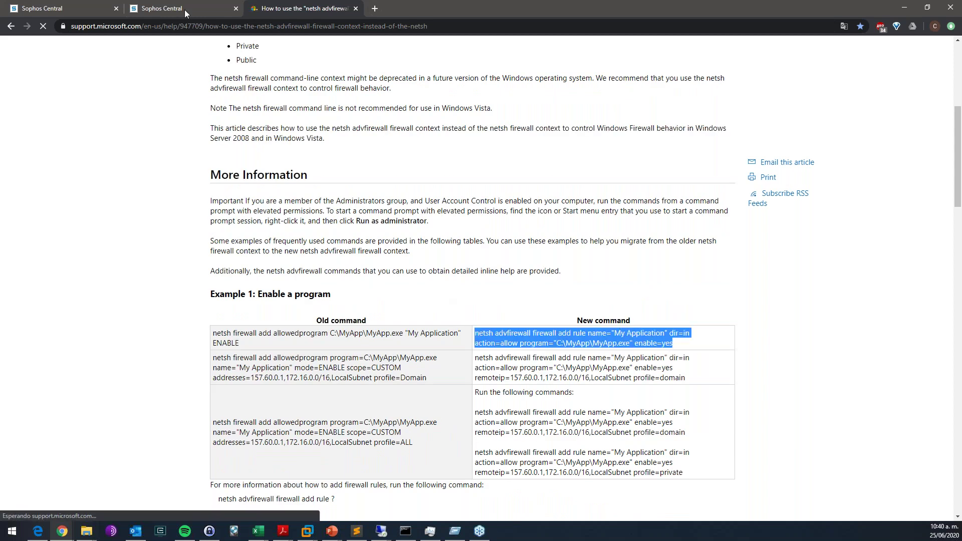
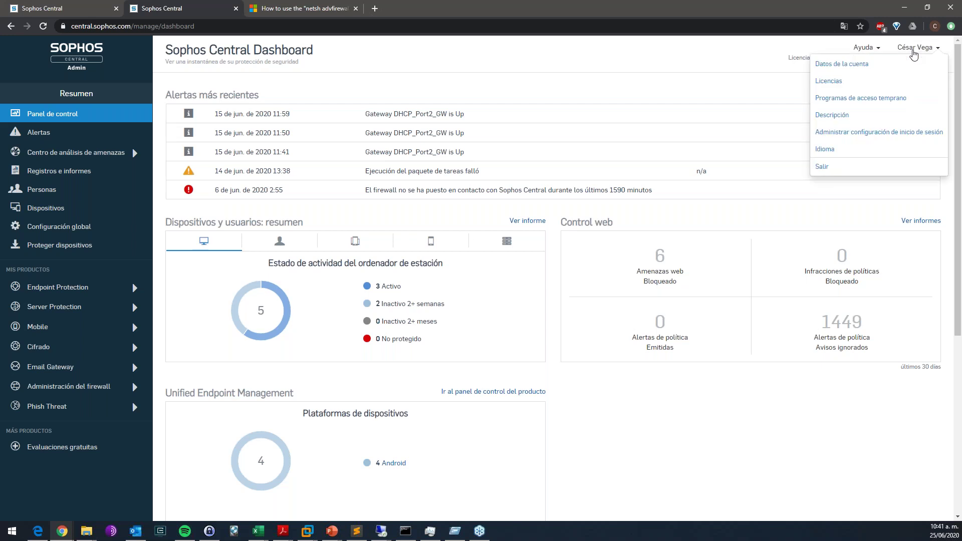
Open Sophos Central's early access programs and view the device assignment for the new Endpoint Protection and EDR features program
click(866, 103)
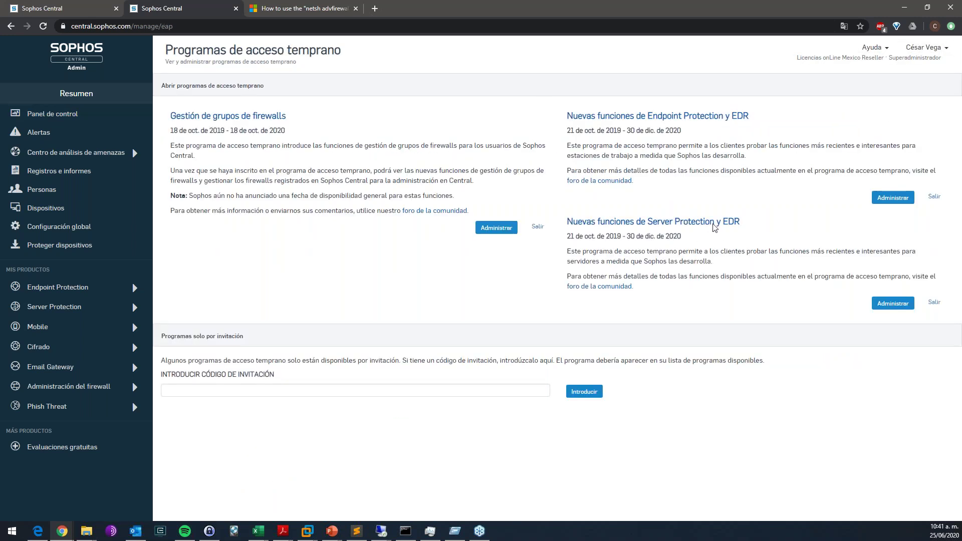
drag(565, 120, 638, 182)
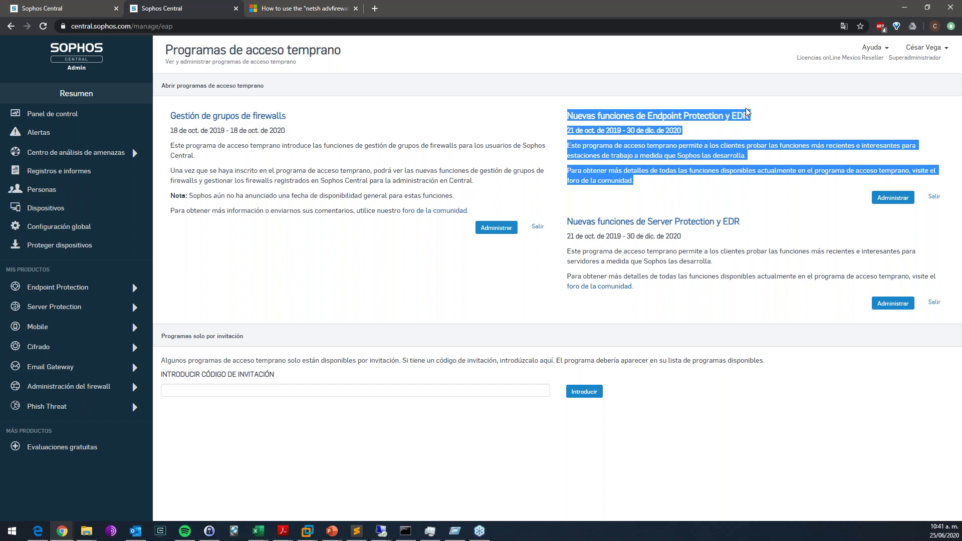
drag(635, 287, 565, 113)
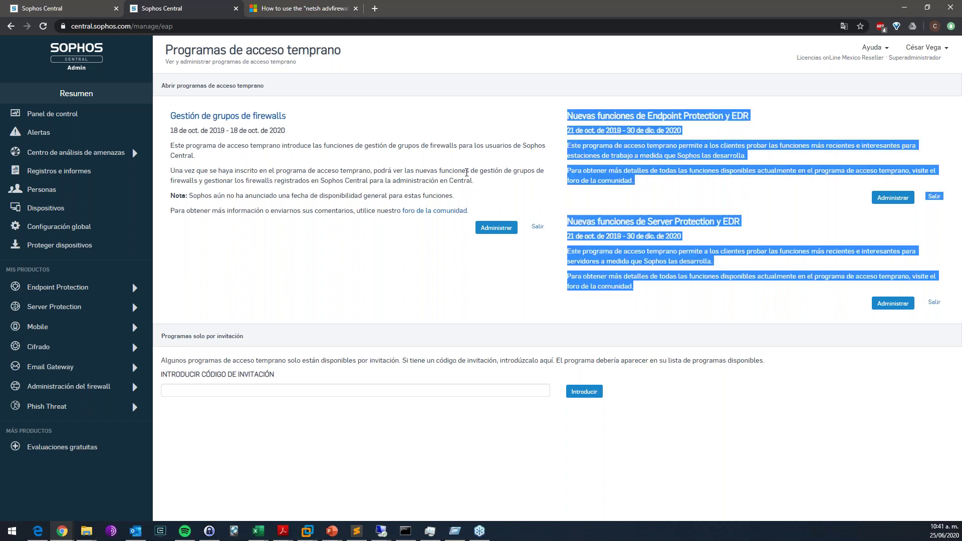
click(796, 201)
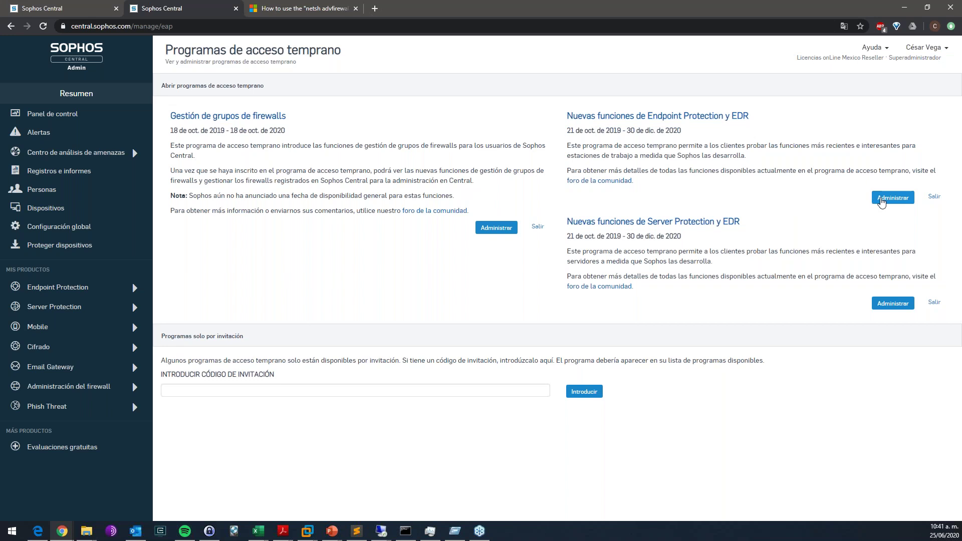
click(882, 199)
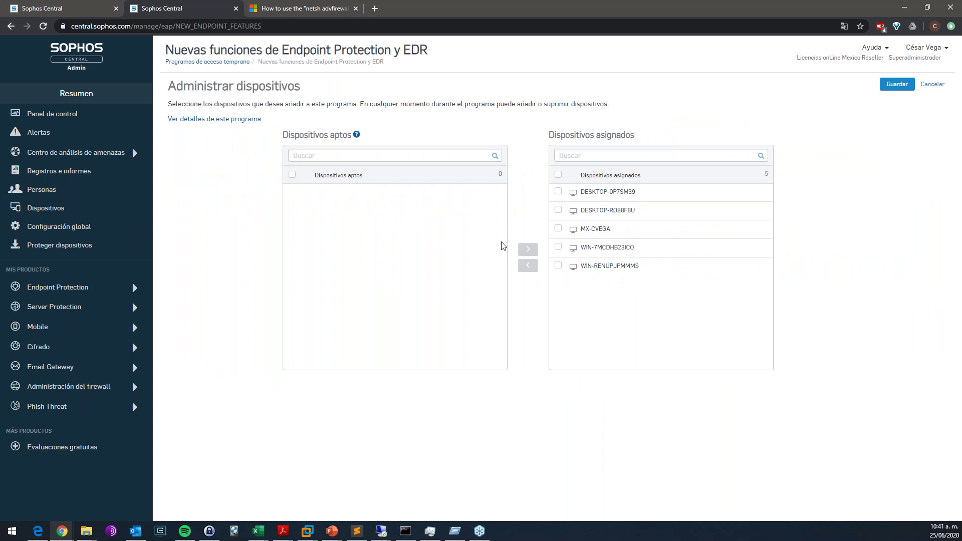
click(292, 176)
Open the server protection Live Response settings from the global configuration
click(70, 237)
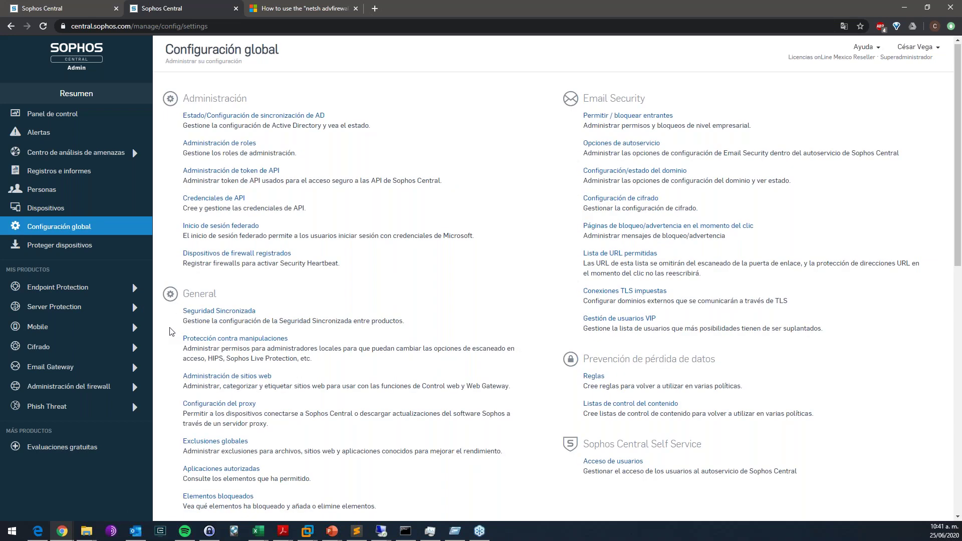
scroll(171, 331, down, 5)
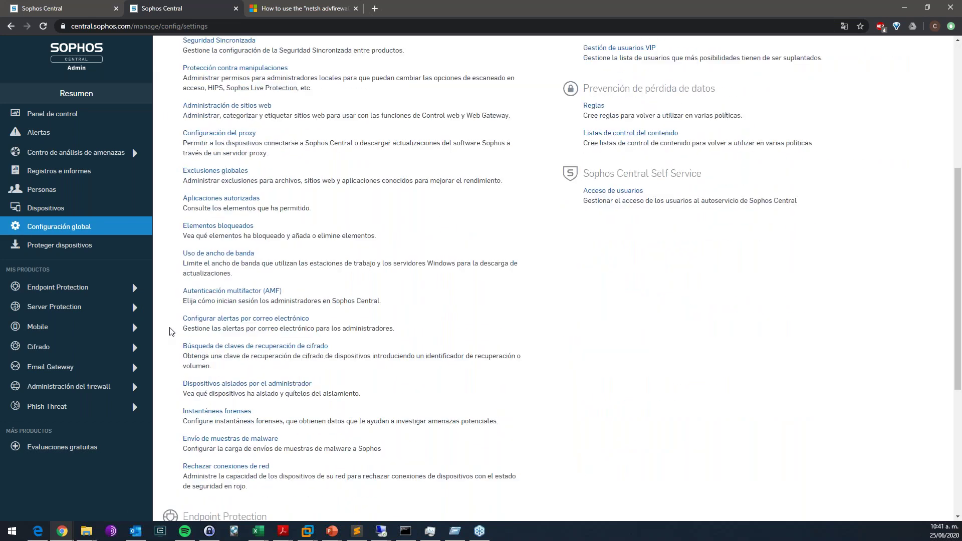
scroll(170, 331, down, 5)
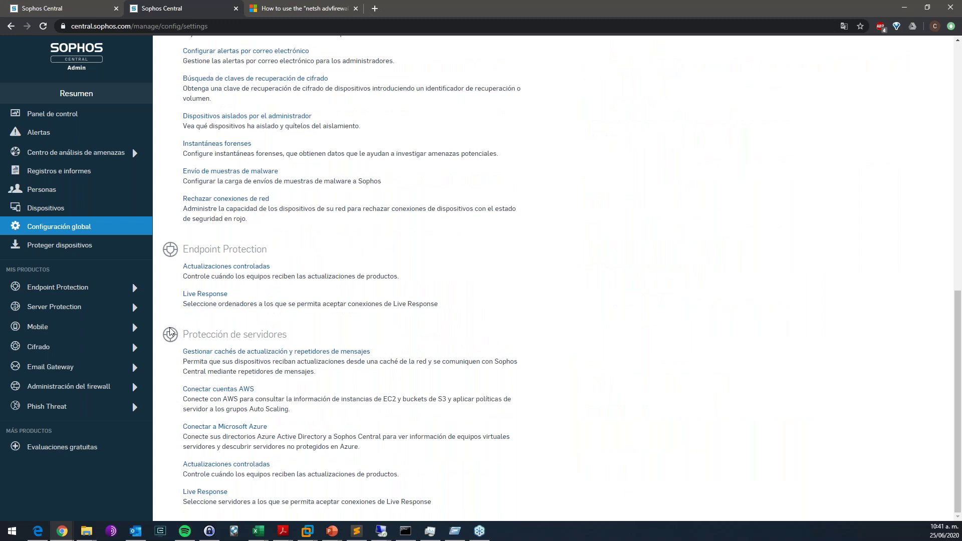
scroll(171, 332, up, 2)
scroll(172, 333, down, 2)
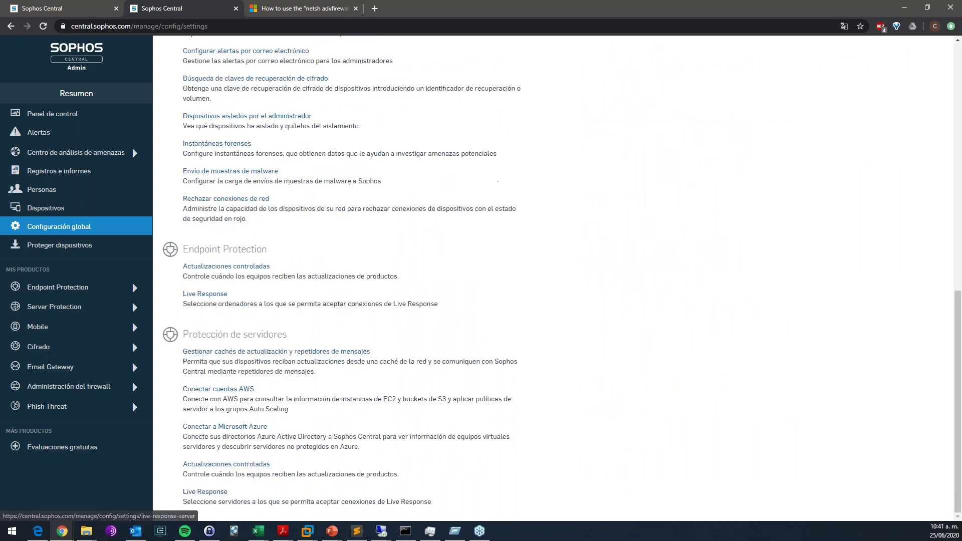
click(199, 493)
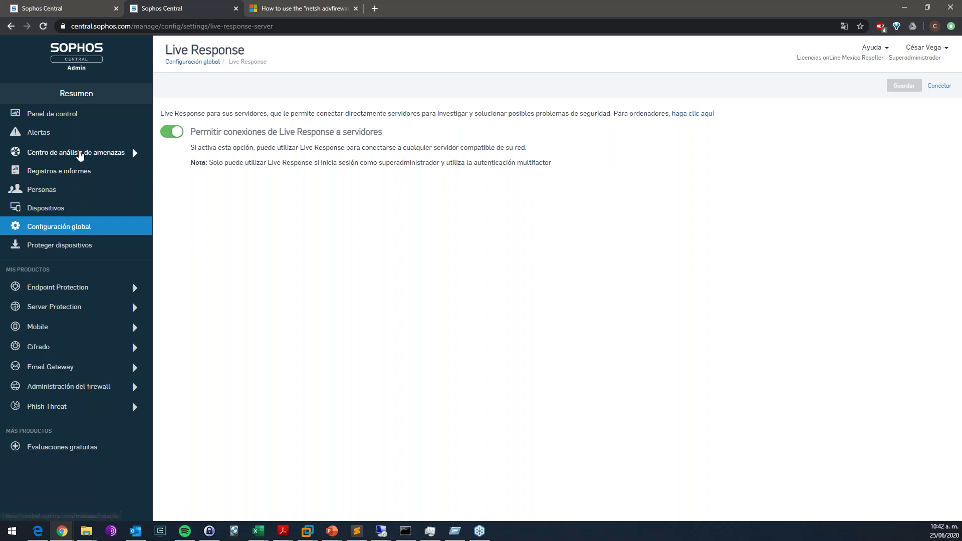
Return to the global configuration and open the multifactor authentication (AMF) settings for administrators
click(76, 230)
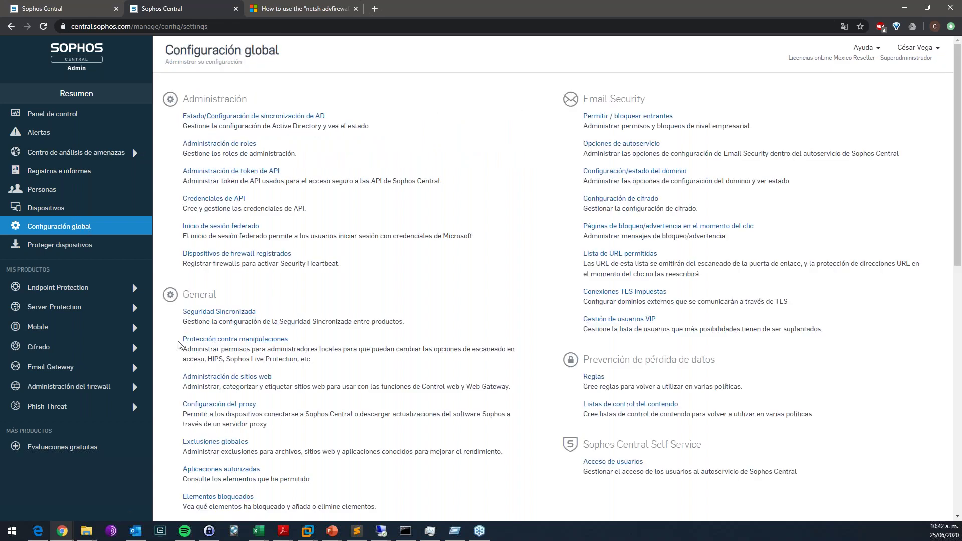
scroll(179, 345, down, 1)
scroll(179, 345, down, 3)
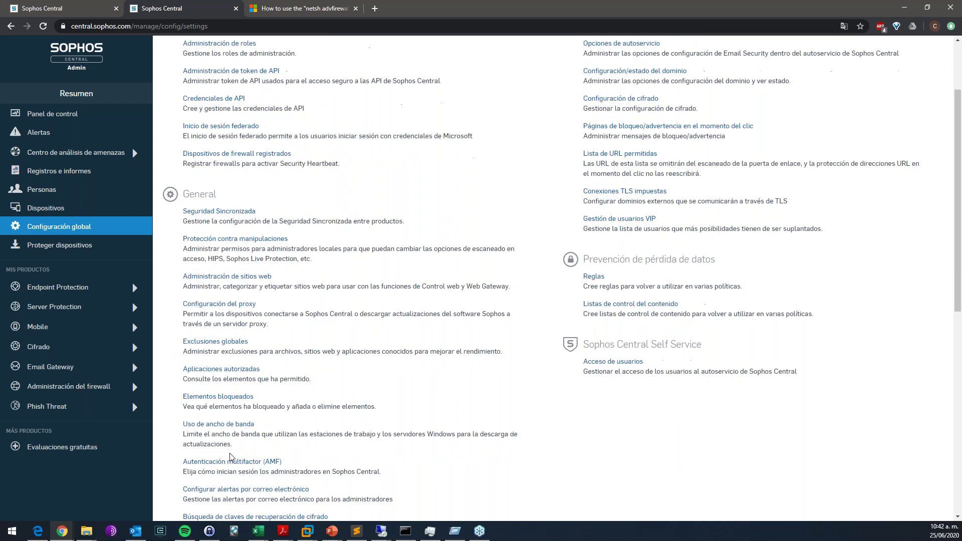
drag(185, 463, 281, 462)
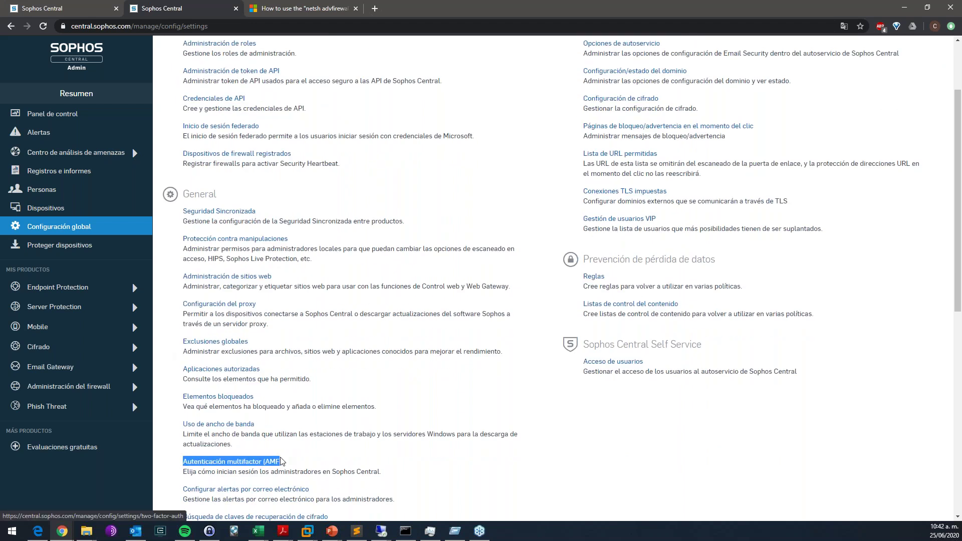
click(249, 462)
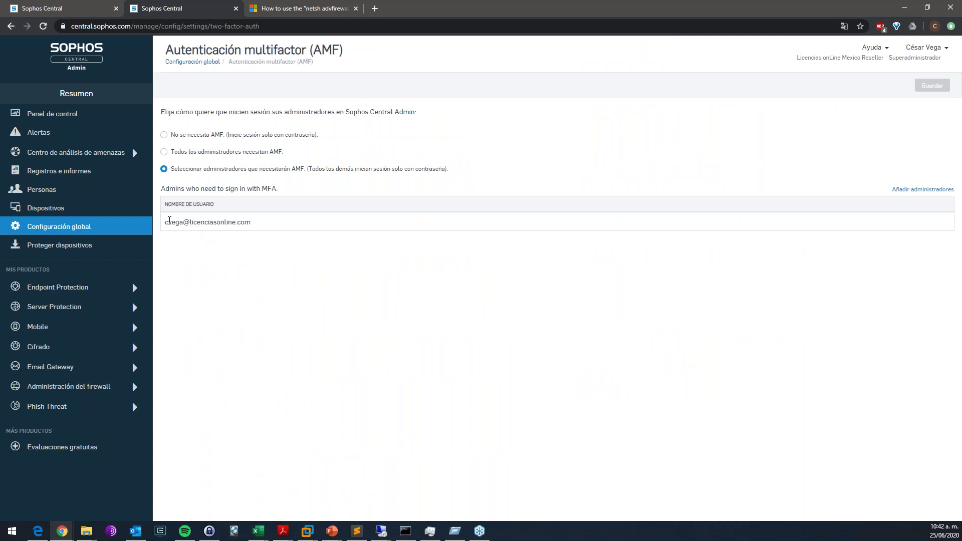
Highlight the administrator account listed as needing multifactor sign-in
drag(169, 222, 241, 222)
click(248, 312)
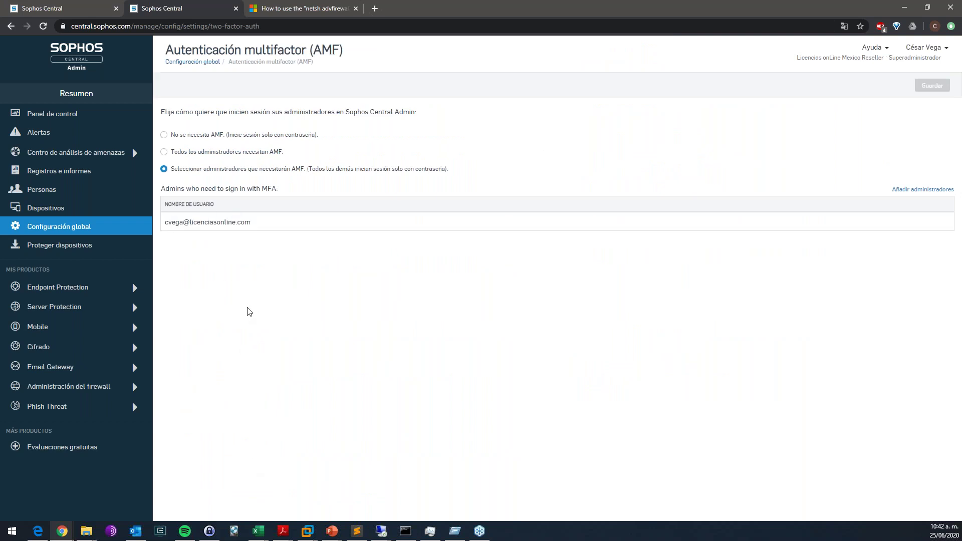
Open Live Discover in the threat analysis center and show its selected devices
click(65, 116)
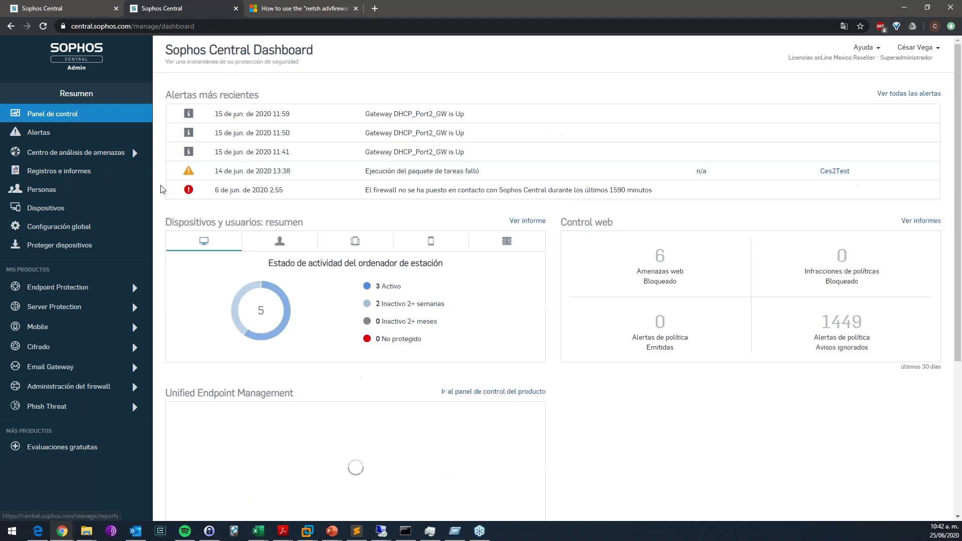
click(59, 153)
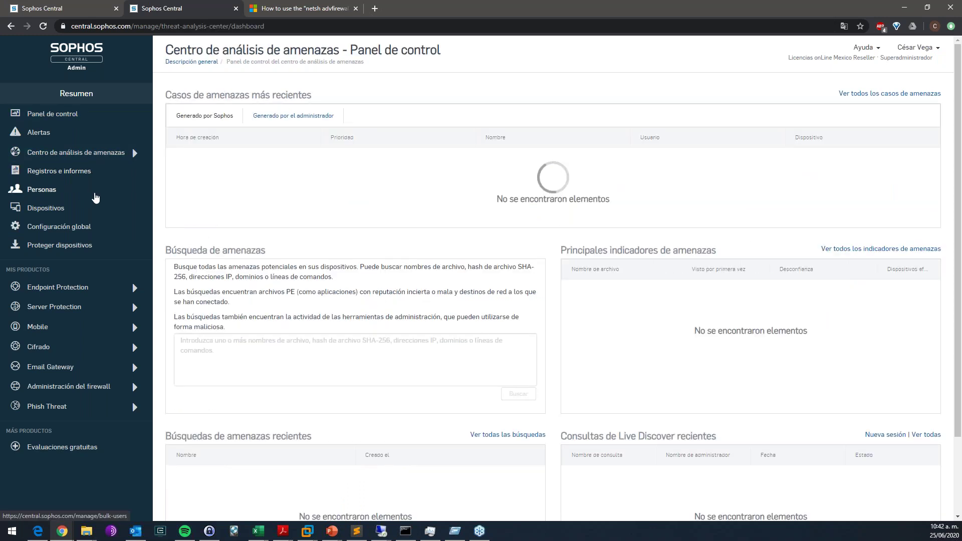
click(58, 191)
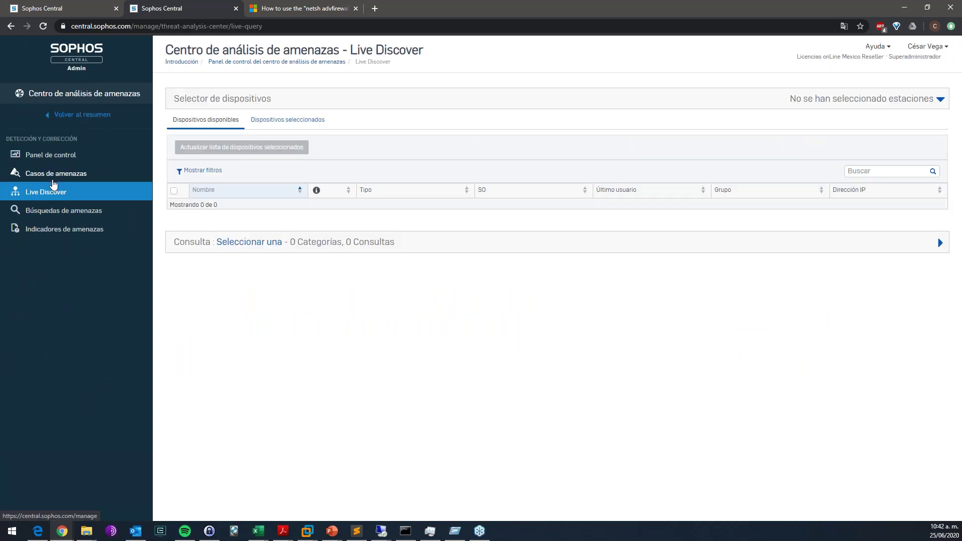
click(274, 130)
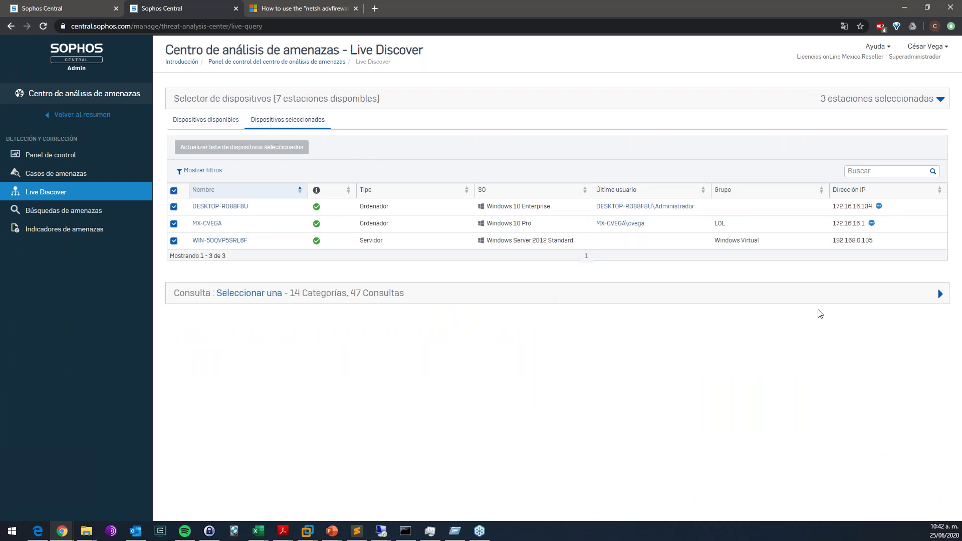
Expand the Live Discover query categories and open the recent queries list
click(921, 297)
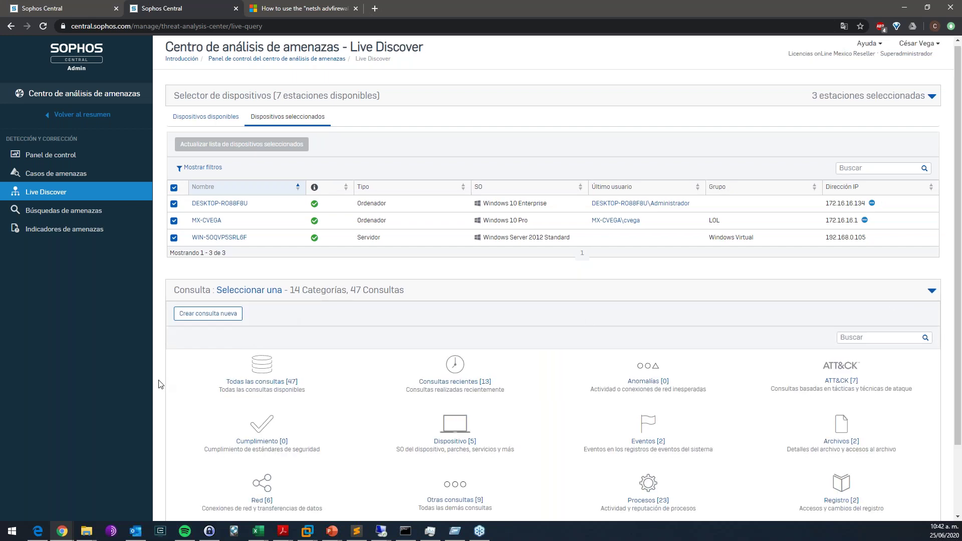
scroll(159, 384, down, 2)
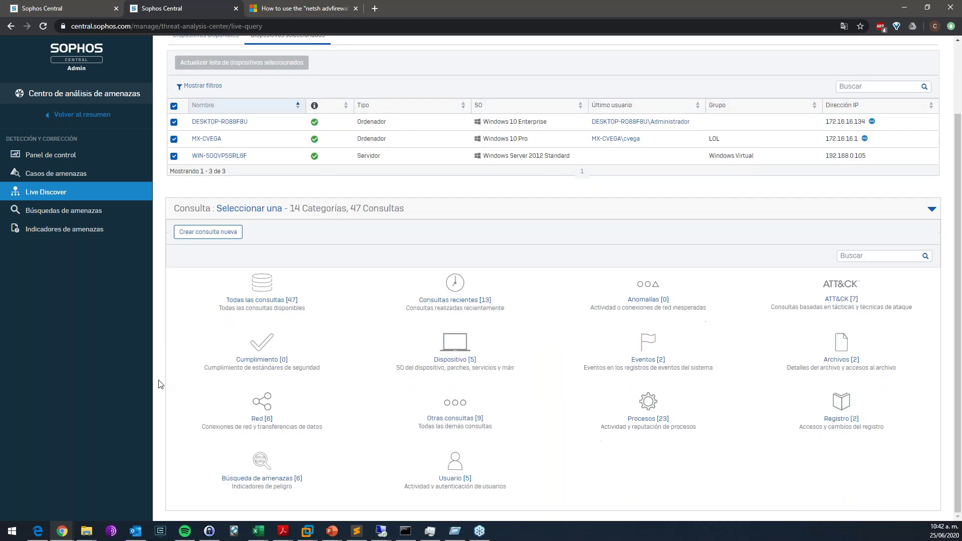
click(470, 303)
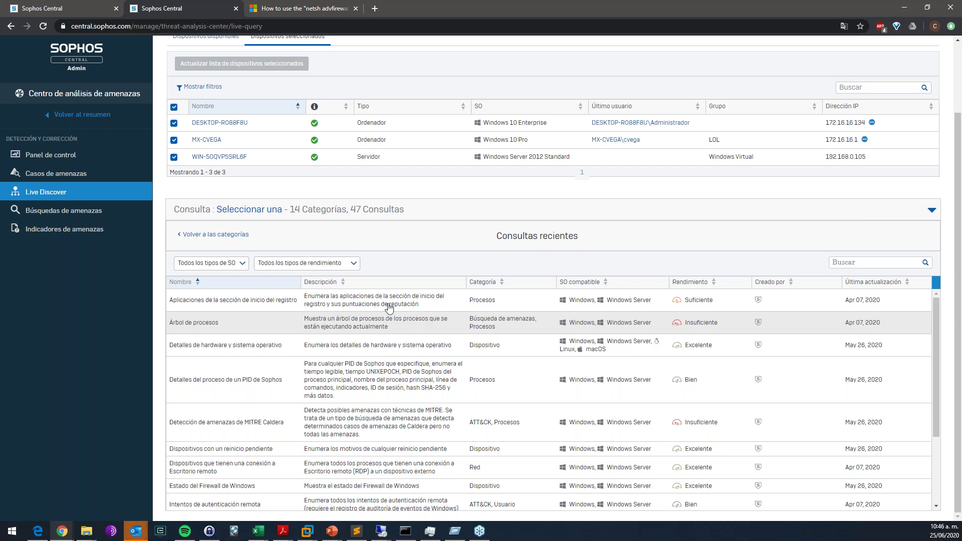
Return to the main overview and open the Server Protection dashboard
click(98, 117)
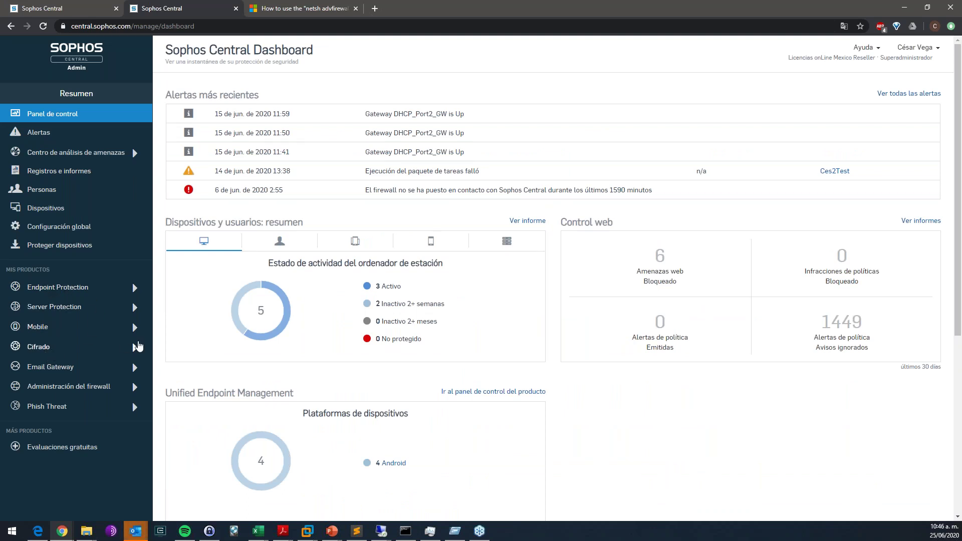
click(59, 308)
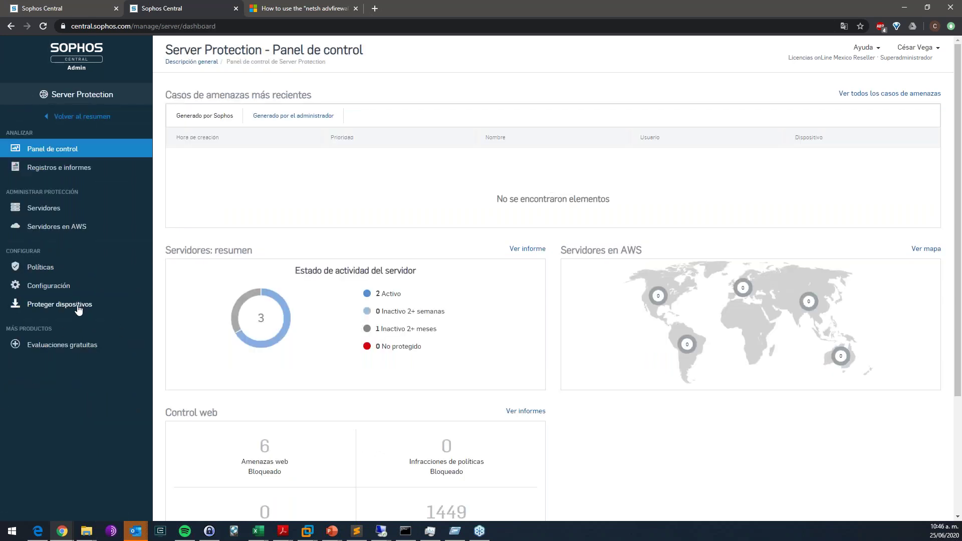
Return to the main overview and open the audit log from the logs and reports
click(66, 122)
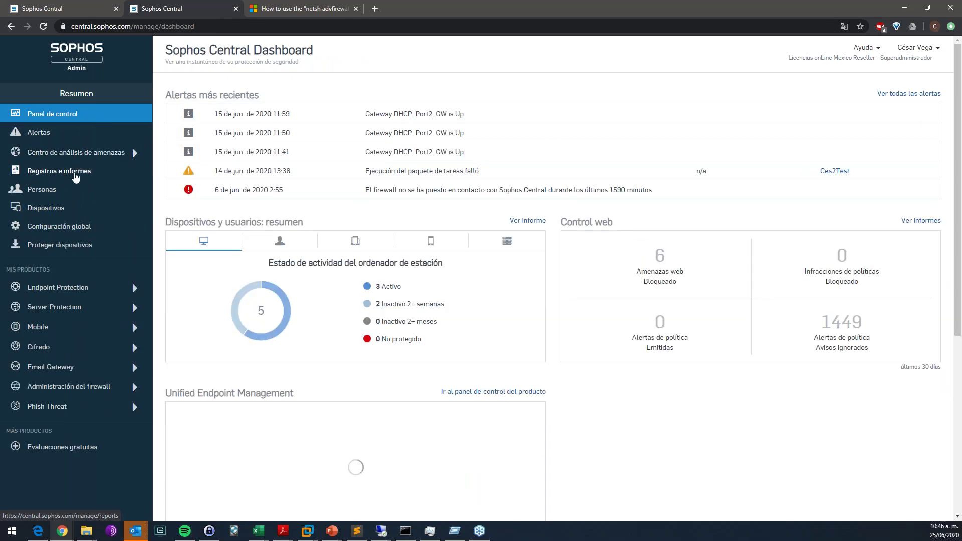
click(75, 174)
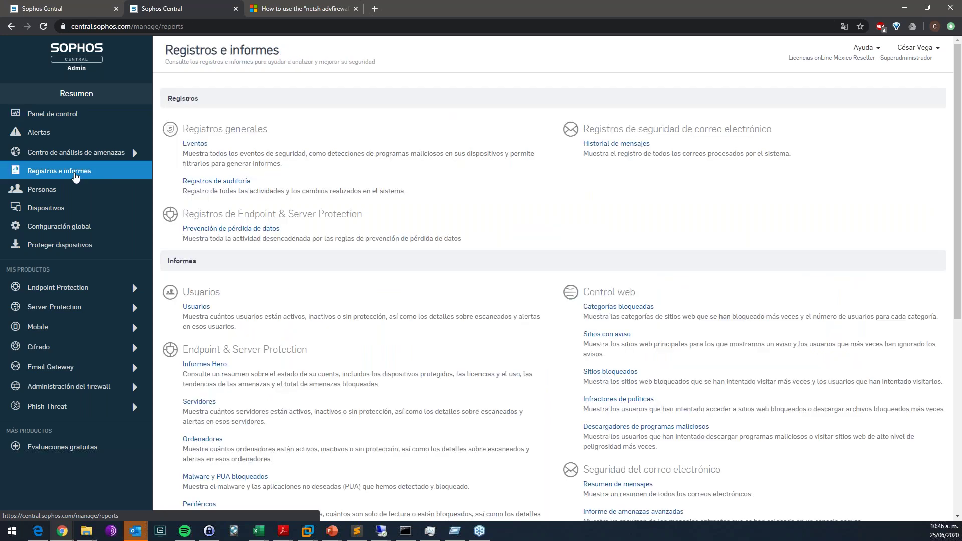
click(193, 183)
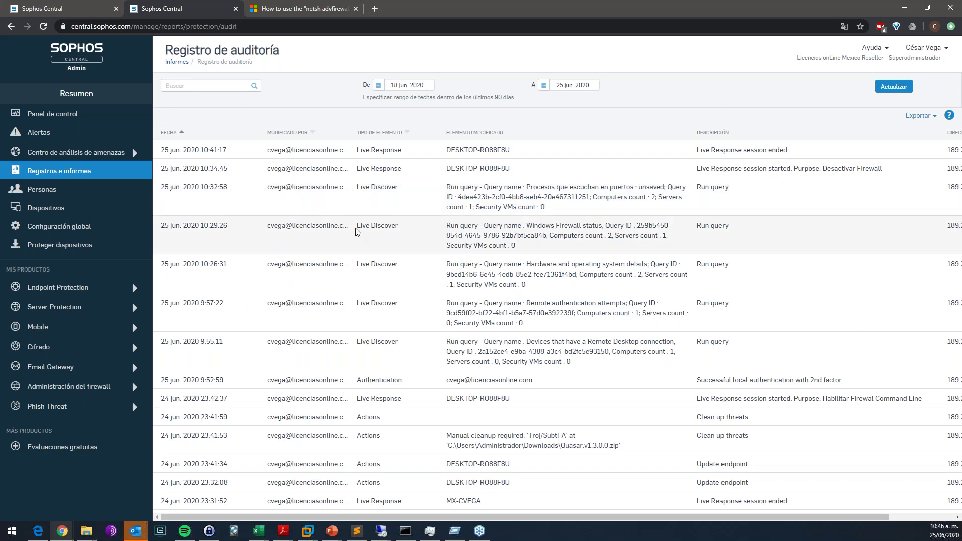
Highlight the type, administrator, query details and IP address of the 25 June 10:29:26 Windows Firewall status audit entry
drag(357, 230, 396, 229)
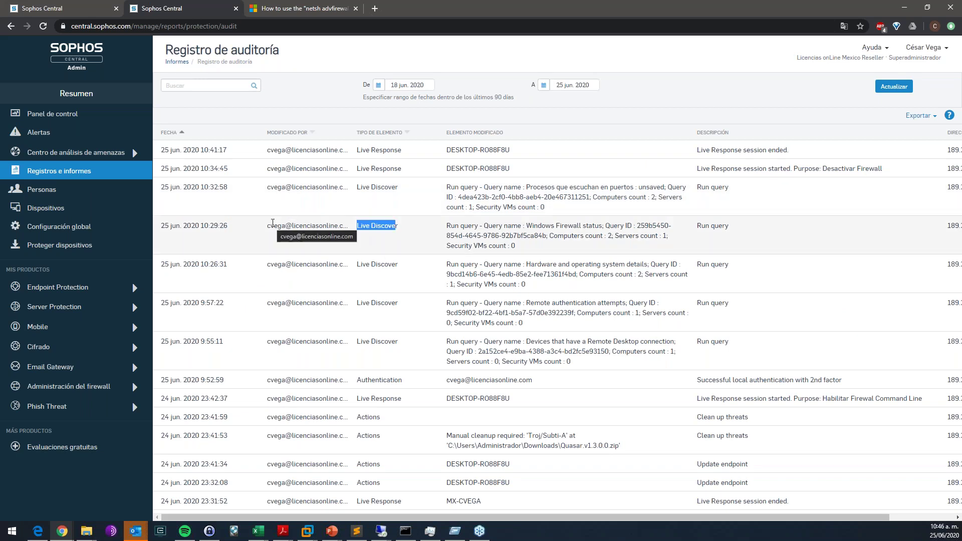
drag(271, 225, 396, 226)
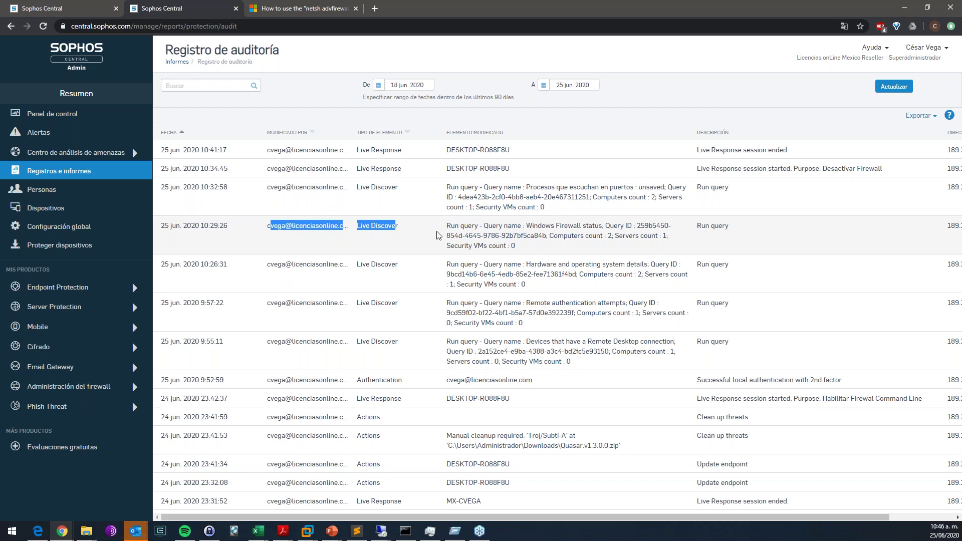
drag(447, 225, 550, 251)
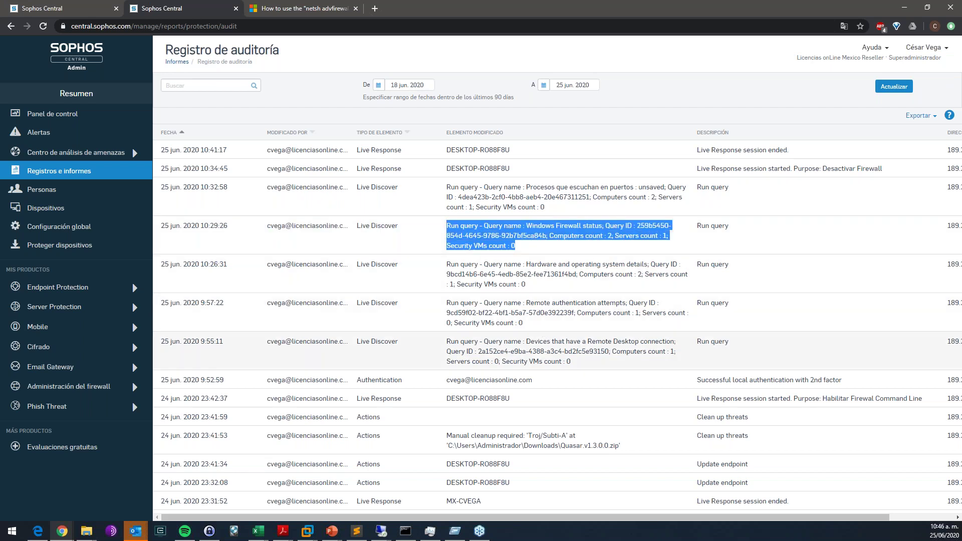
drag(491, 517, 575, 523)
drag(876, 225, 928, 226)
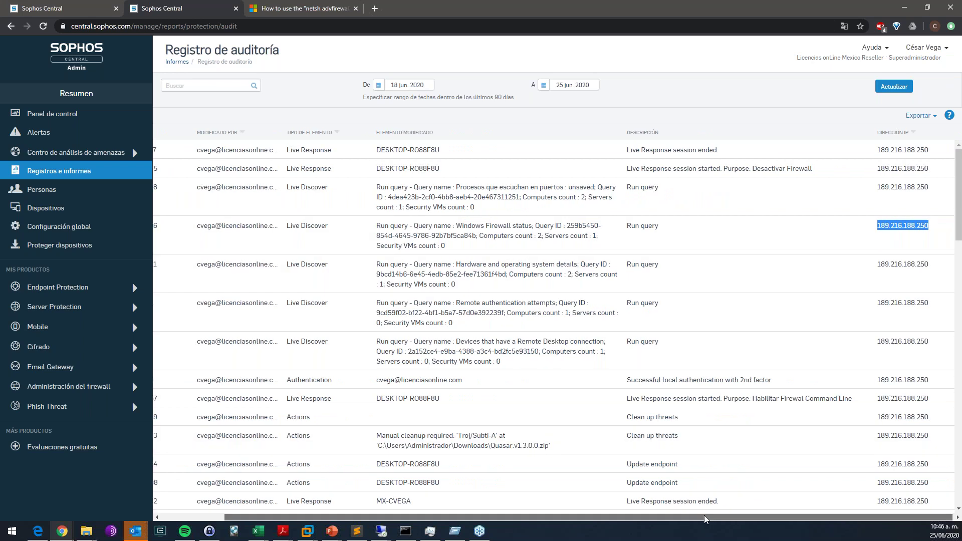
drag(708, 519, 546, 519)
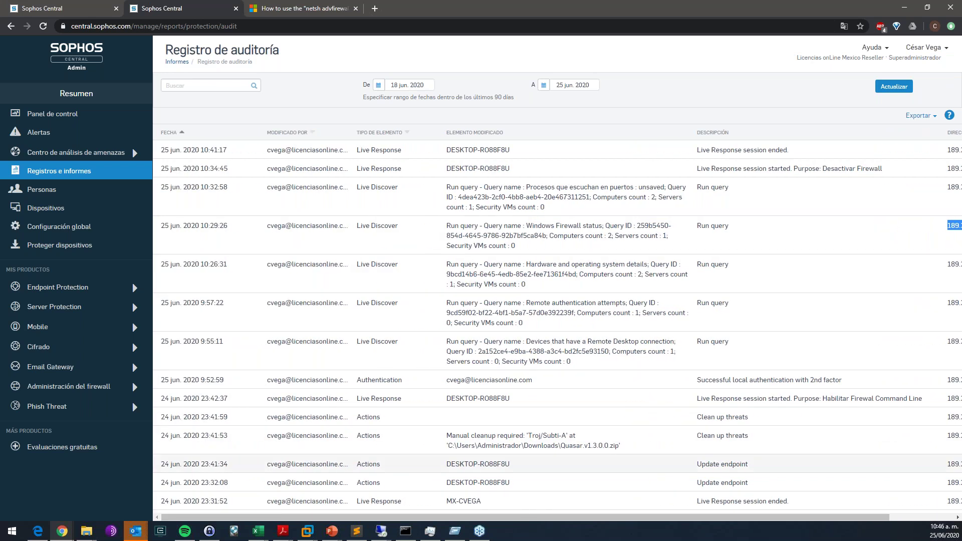
Examine the older audit log entries back to 18 June, highlighting the authentication and Users And Groups entries of 23 and 24 June
scroll(426, 409, down, 1)
scroll(426, 408, down, 5)
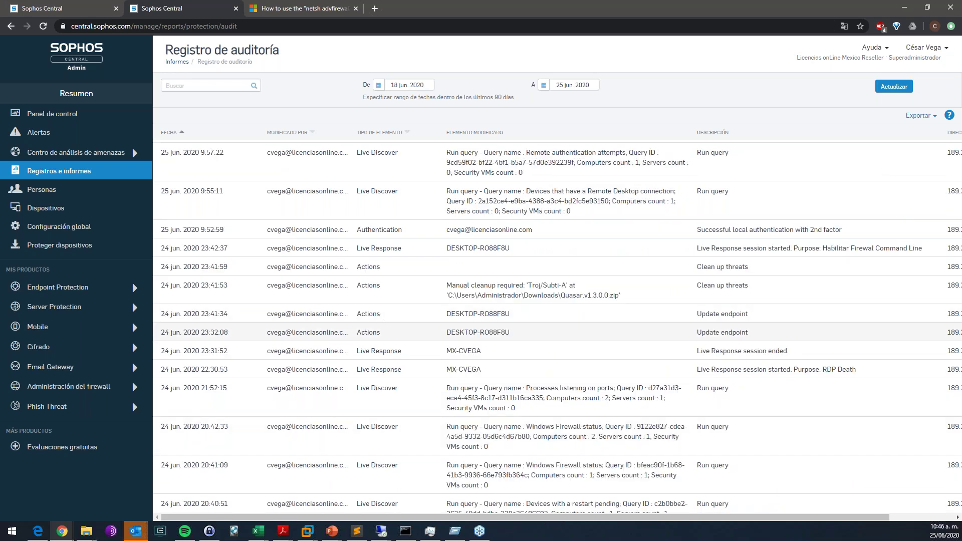
scroll(386, 337, down, 4)
scroll(443, 311, up, 3)
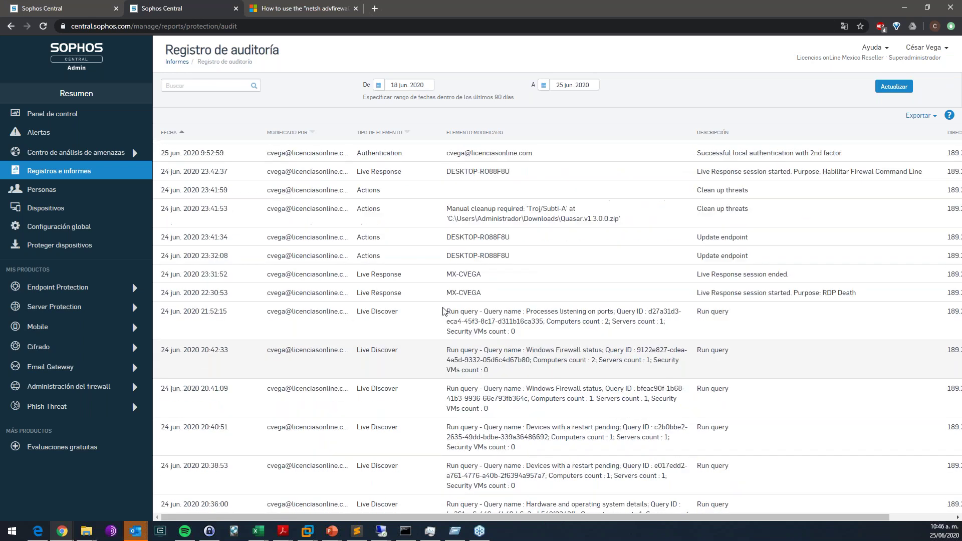
scroll(469, 330, down, 6)
scroll(468, 329, down, 1)
scroll(471, 333, down, 12)
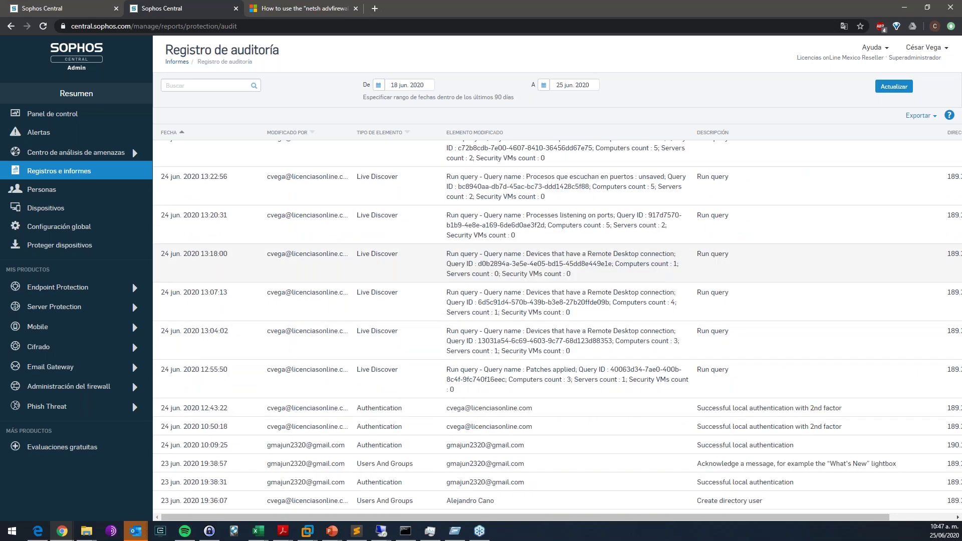
drag(447, 226, 525, 226)
drag(558, 259, 492, 277)
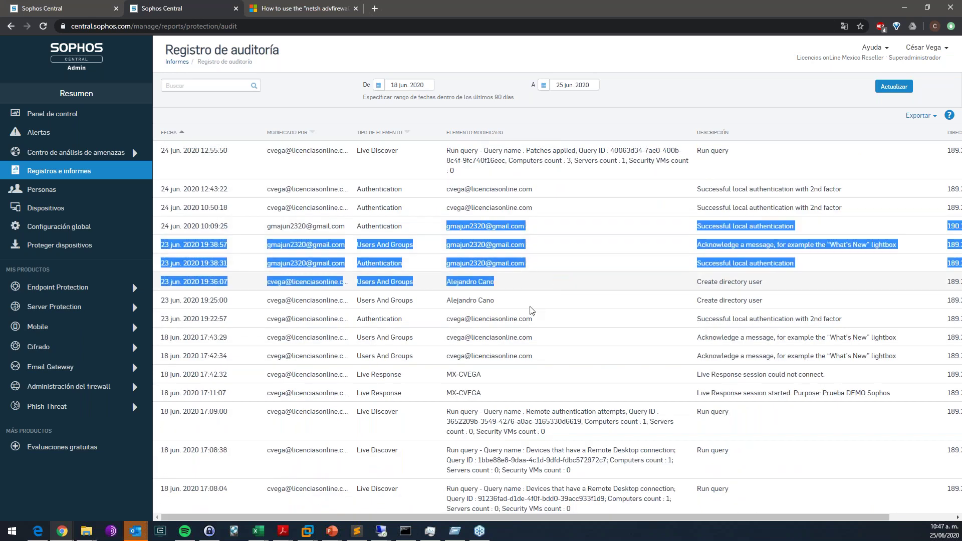
scroll(525, 334, up, 1)
scroll(525, 335, up, 6)
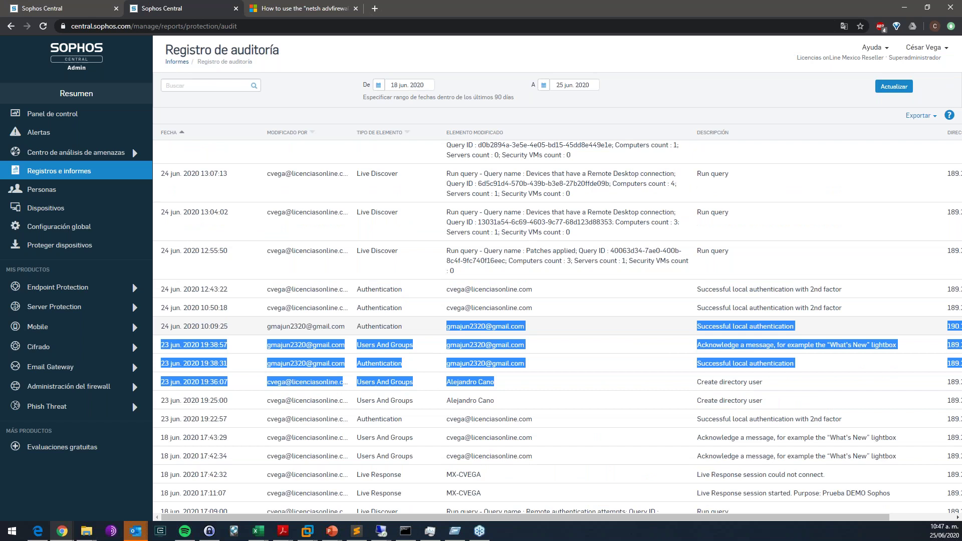
scroll(558, 326, up, 8)
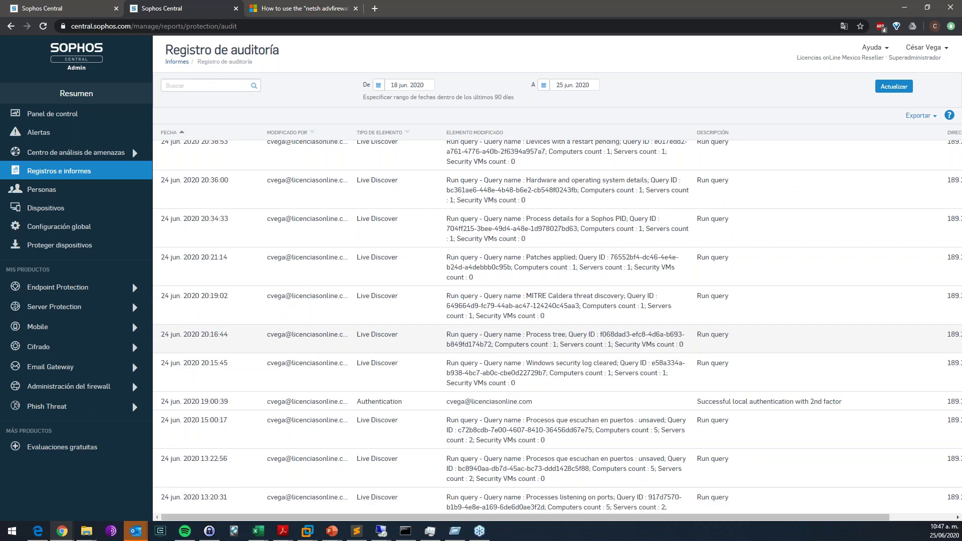
scroll(558, 331, up, 2)
scroll(429, 304, up, 1)
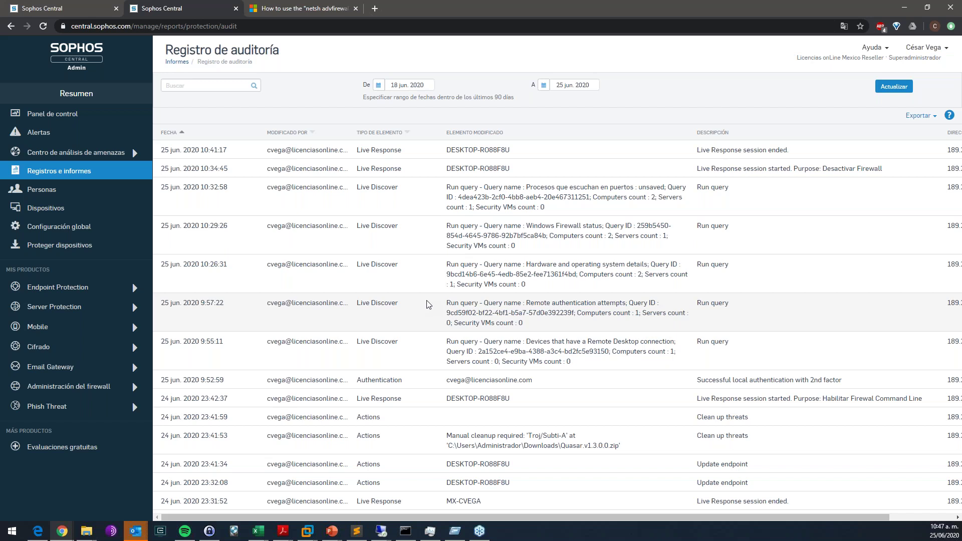
Return to the main dashboard and switch to the Sophos EDR v3.0 101: Product Overview course window
click(73, 115)
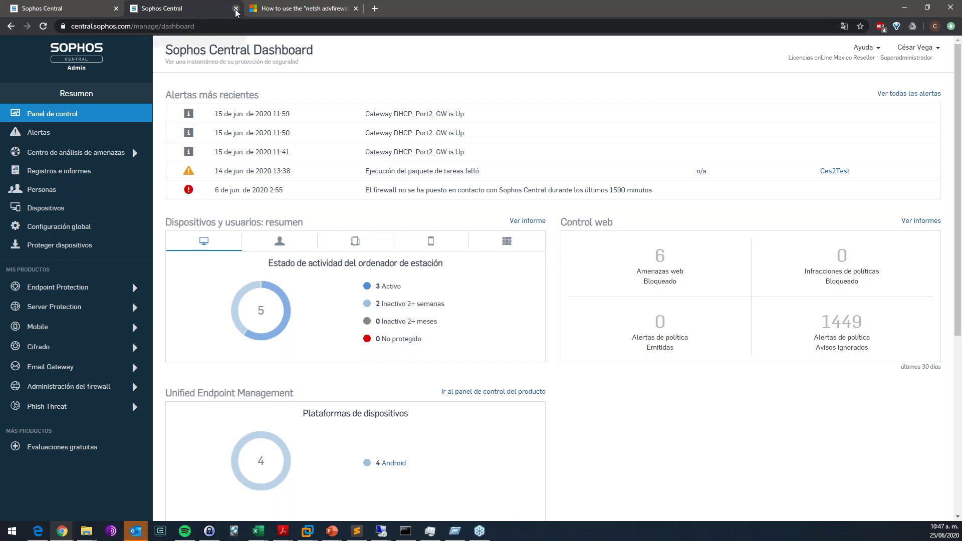
middle_click(209, 14)
click(85, 6)
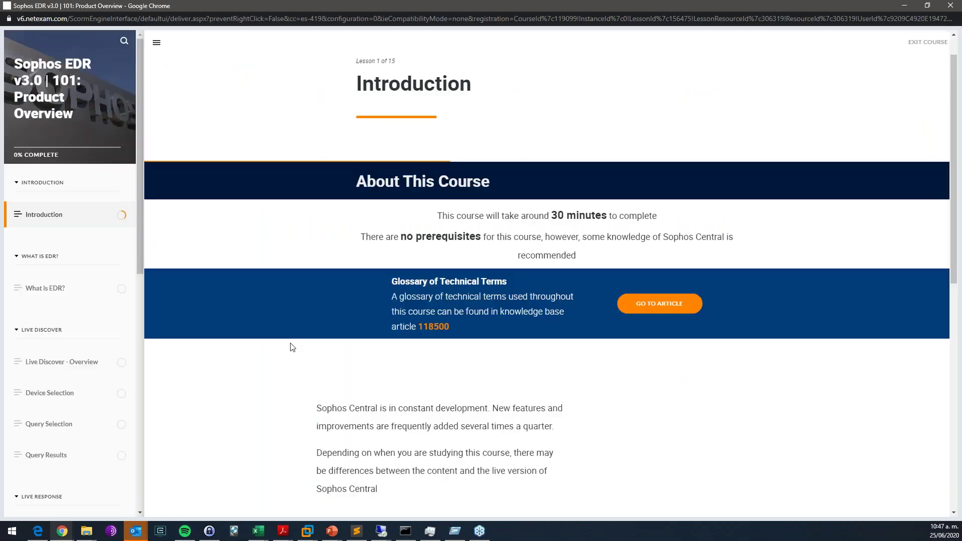
Examine the course's lesson outline, from the introduction through Live Discover, Live Response and threat cases to the course review
scroll(123, 261, down, 3)
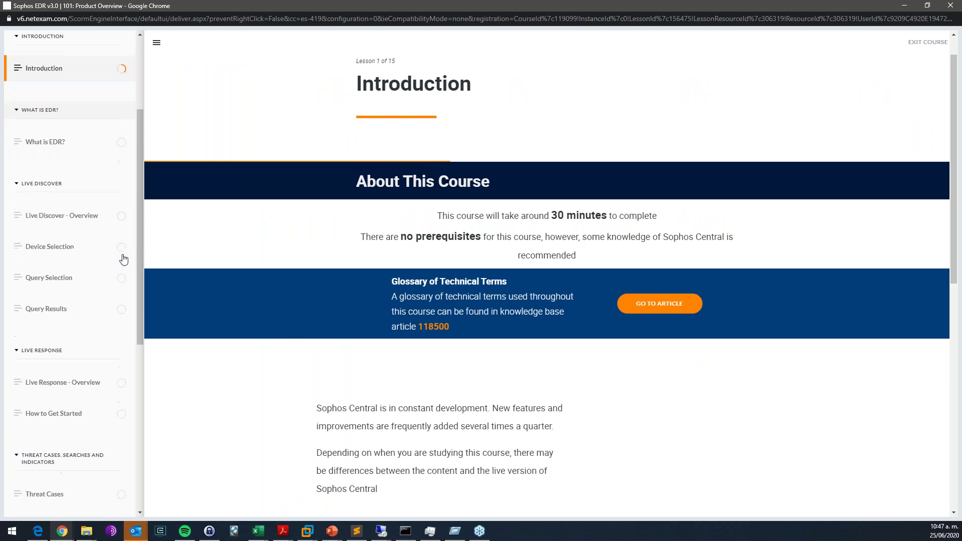
scroll(123, 259, down, 4)
scroll(141, 321, down, 1)
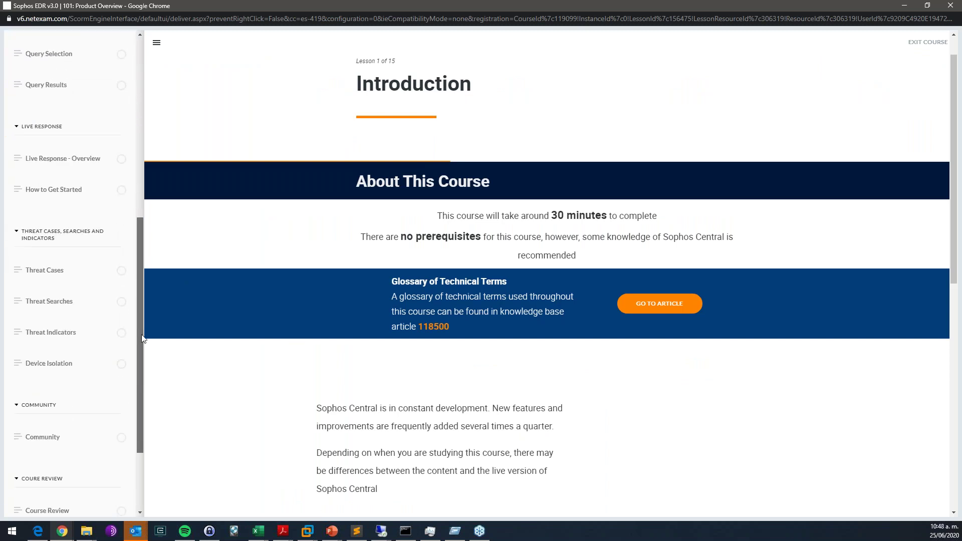
scroll(141, 361, down, 3)
scroll(130, 351, up, 3)
scroll(128, 311, up, 4)
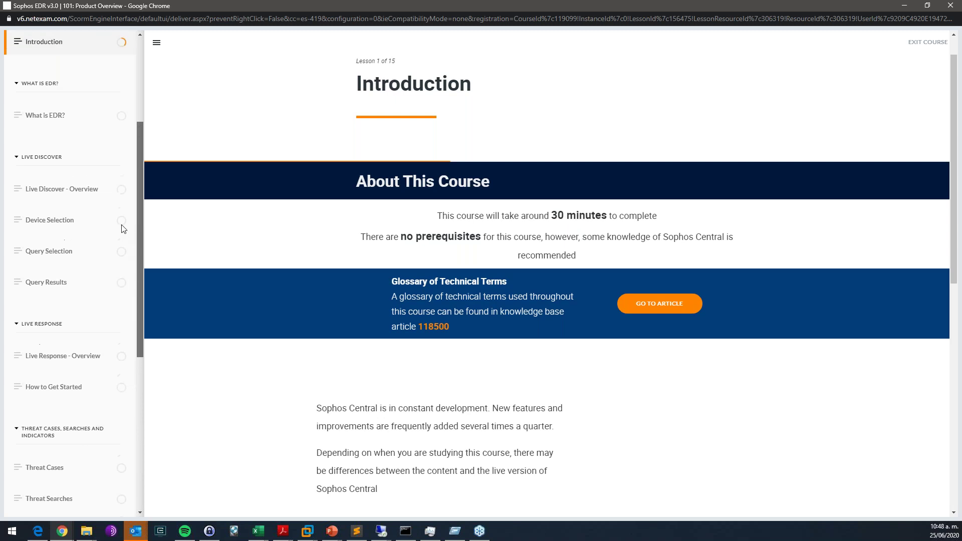
scroll(124, 229, up, 3)
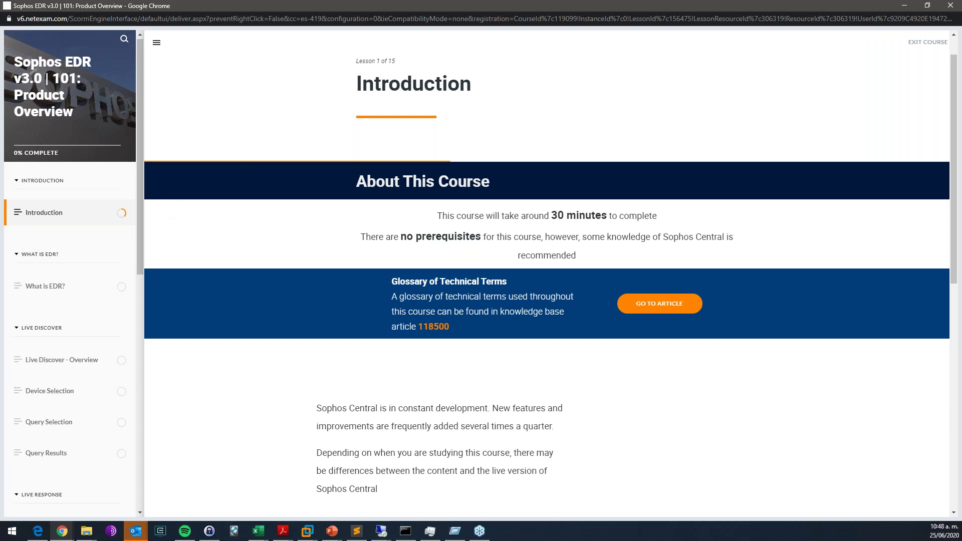
scroll(89, 316, down, 1)
scroll(88, 319, down, 7)
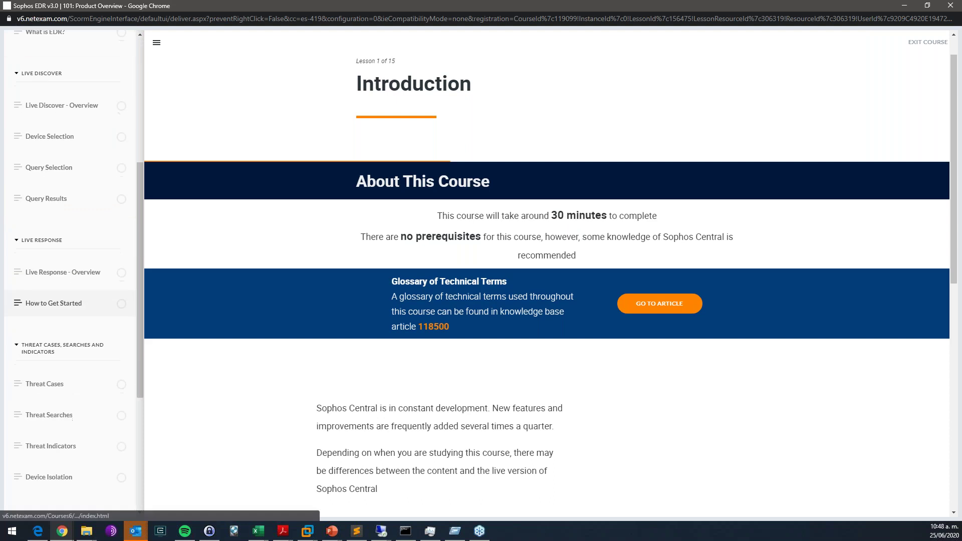